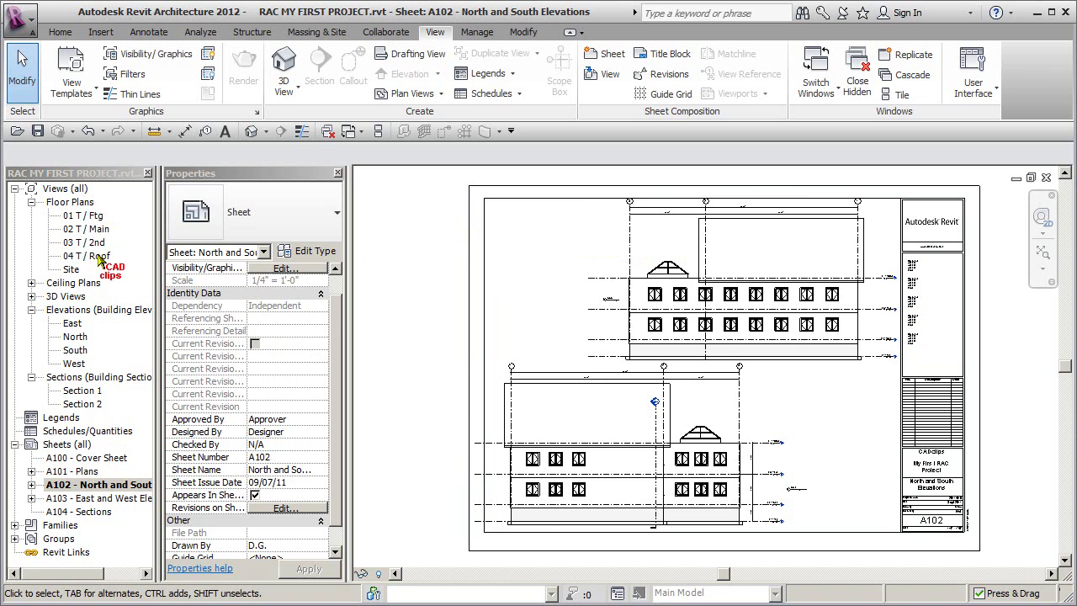
Open the 02 T / Main floor plan and inspect the Single-Flush Vision 36" x 84" door
double_click(101, 229)
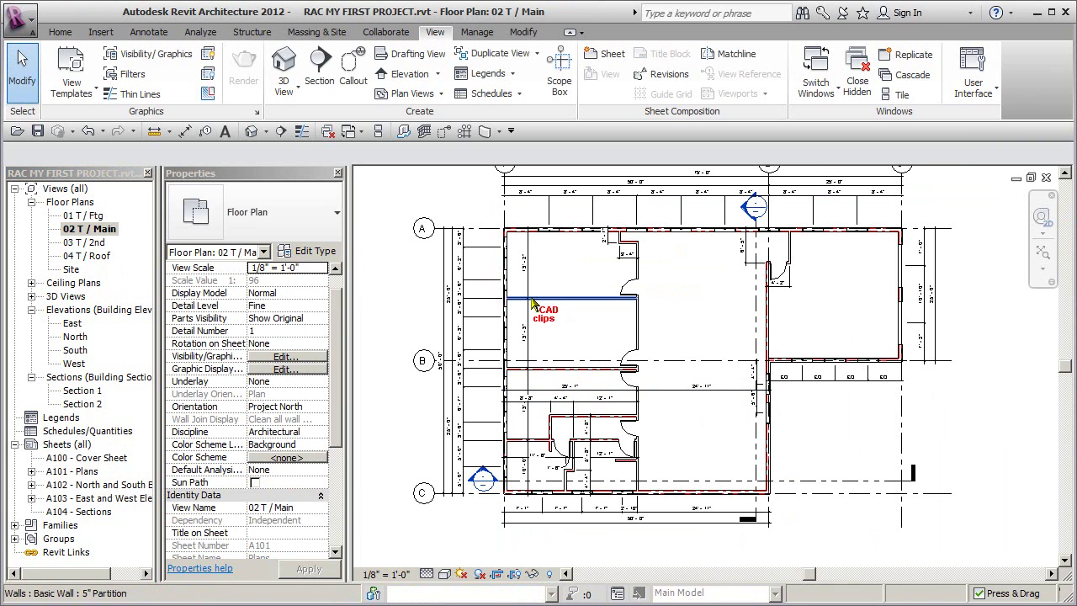
scroll(686, 302, "up", 5)
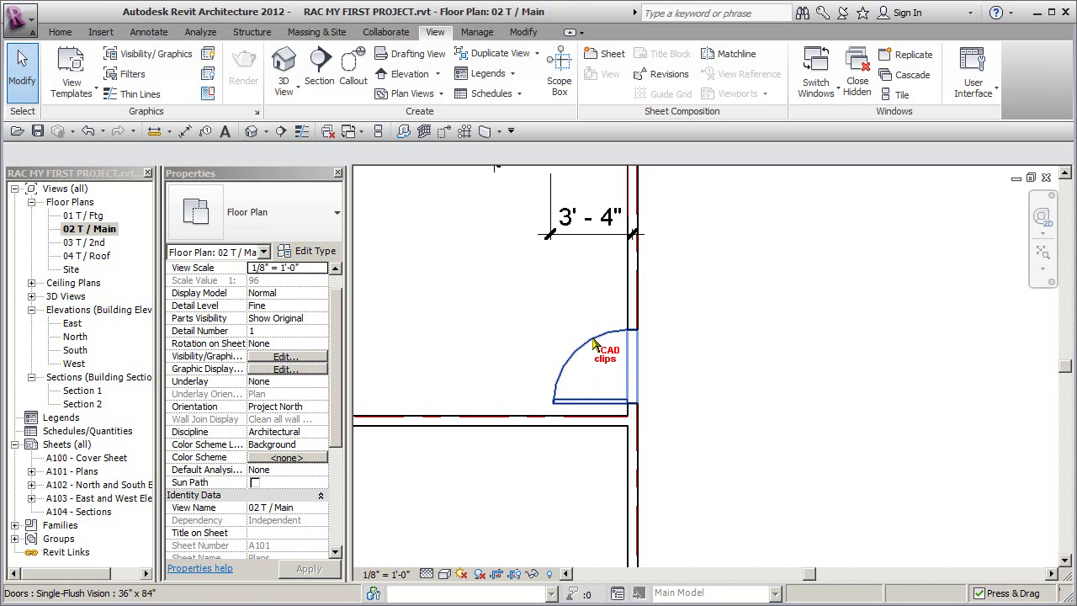
left_click(593, 343)
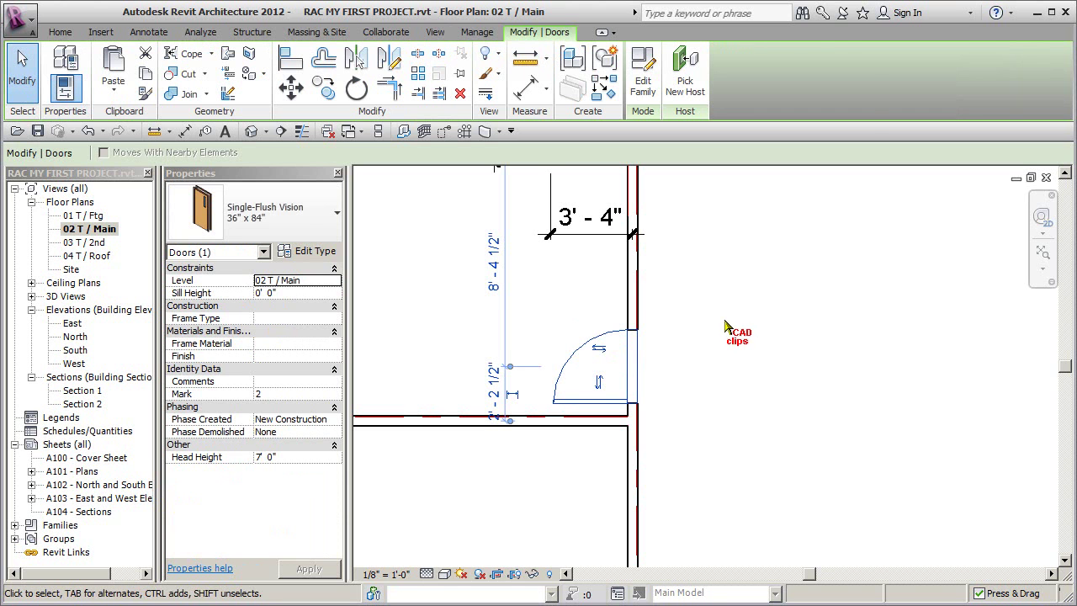
left_click(729, 328)
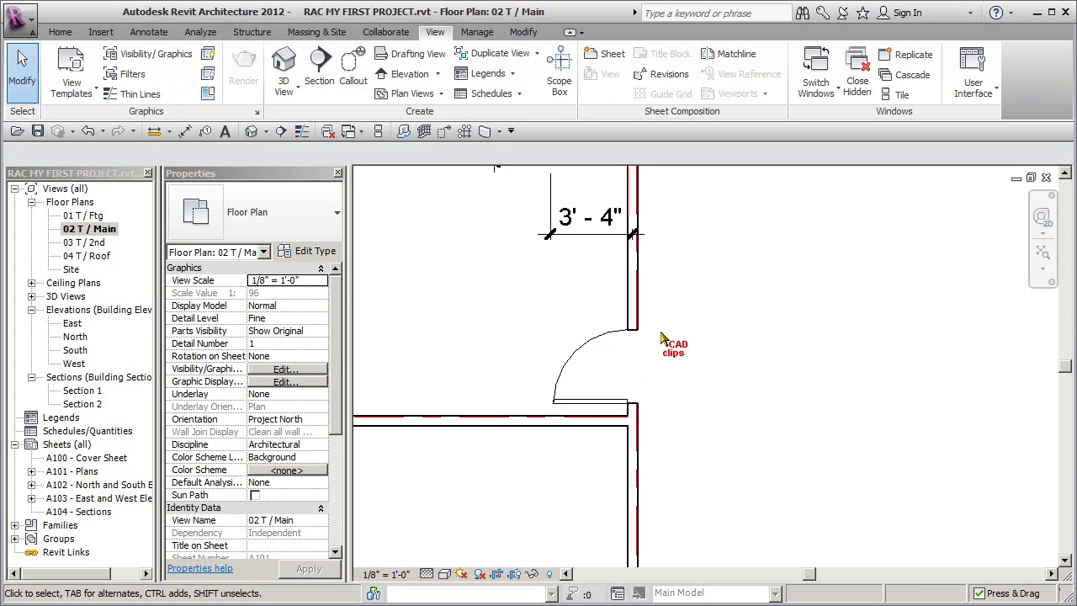
scroll(644, 347, "down", 2)
Center the view on the door and its 3'-4" dimension, then select the door
middle_click_drag(665, 341, 681, 371)
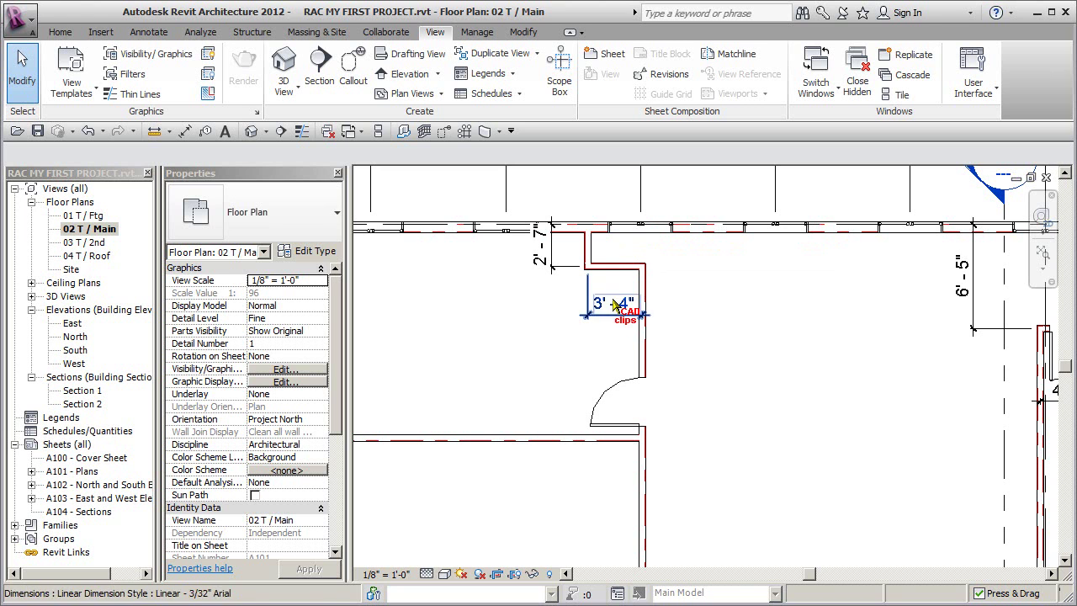
middle_click_drag(686, 381, 685, 368)
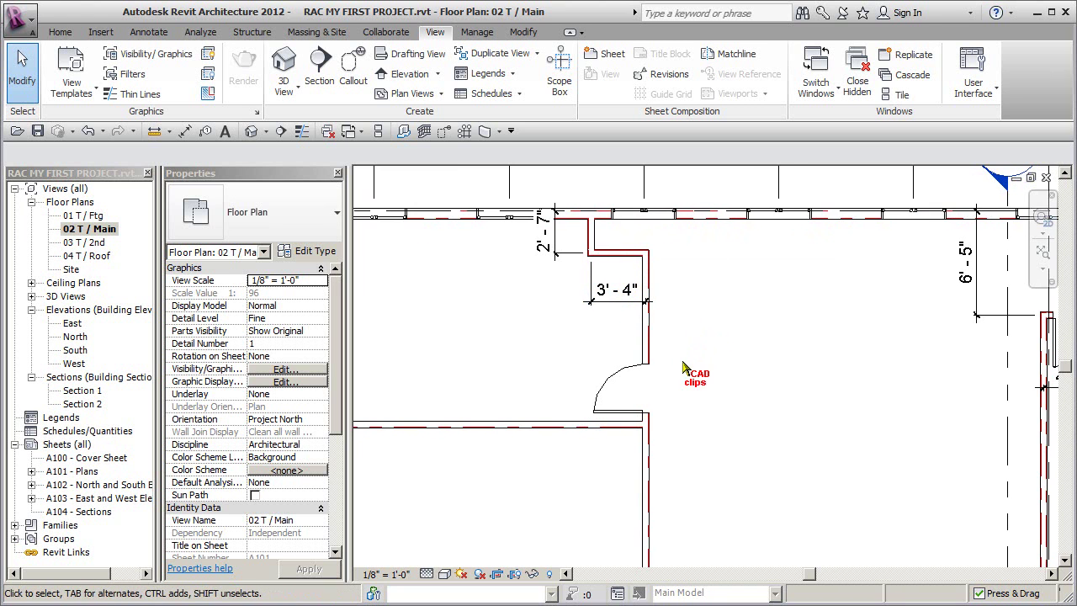
scroll(683, 367, "up", 2)
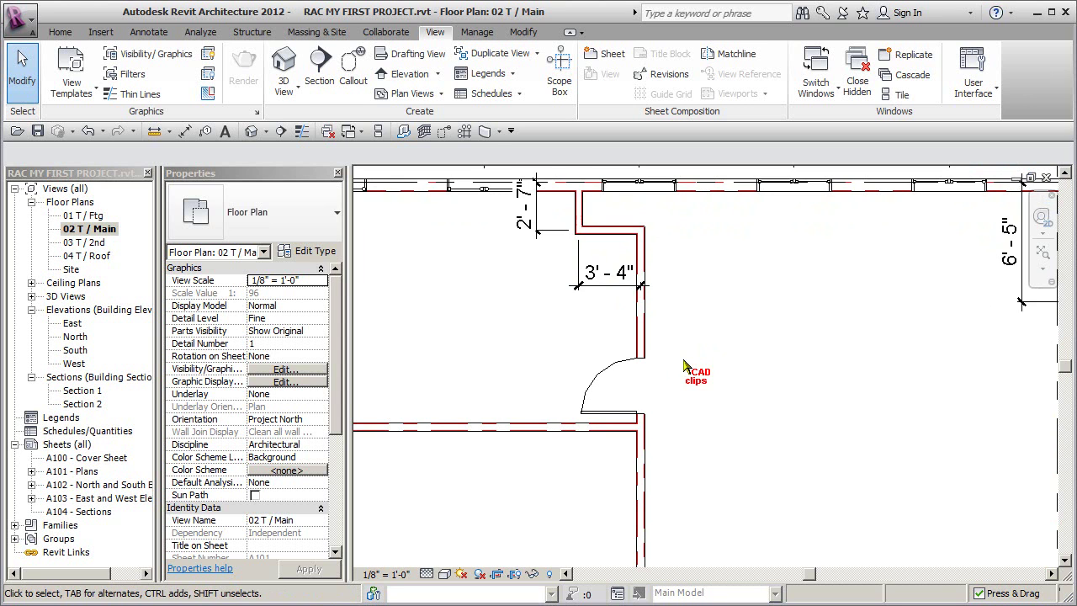
scroll(644, 366, "up", 1)
middle_click_drag(637, 361, 615, 370)
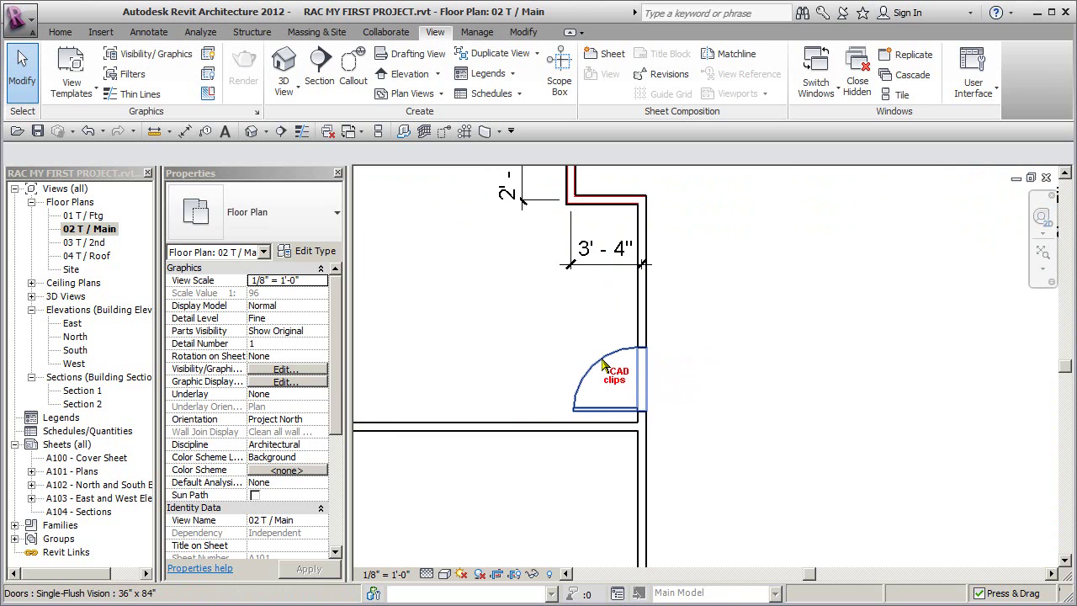
left_click(603, 363)
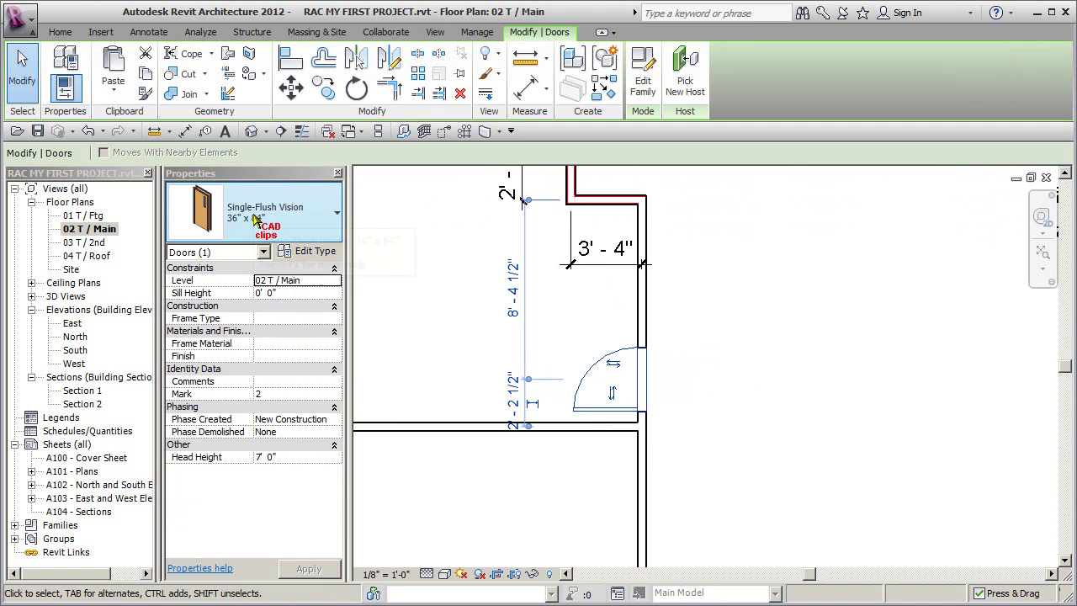
left_click(324, 257)
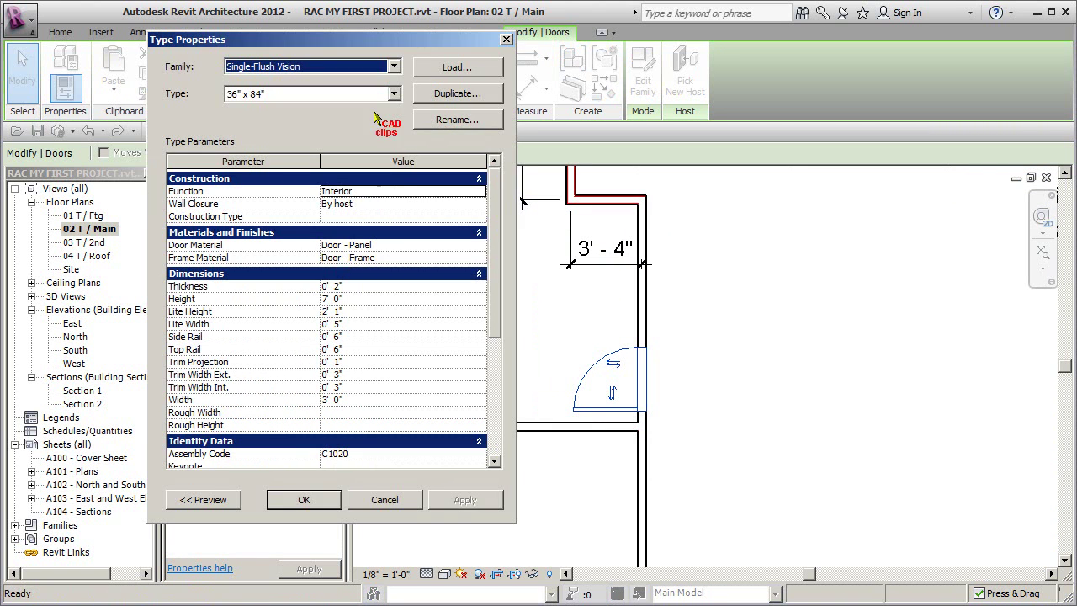
left_click(393, 95)
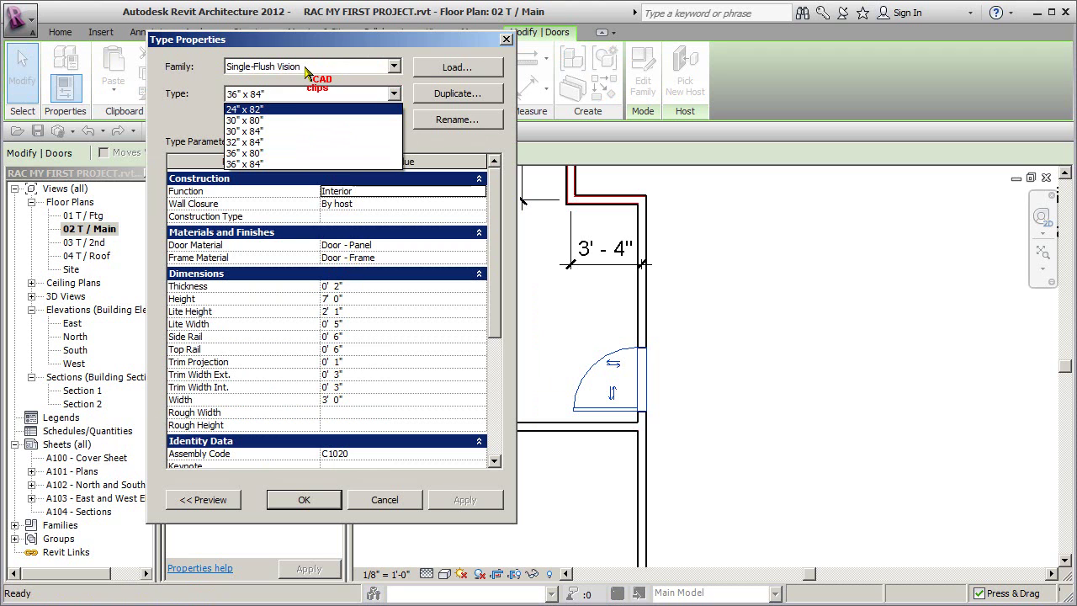
left_click(215, 84)
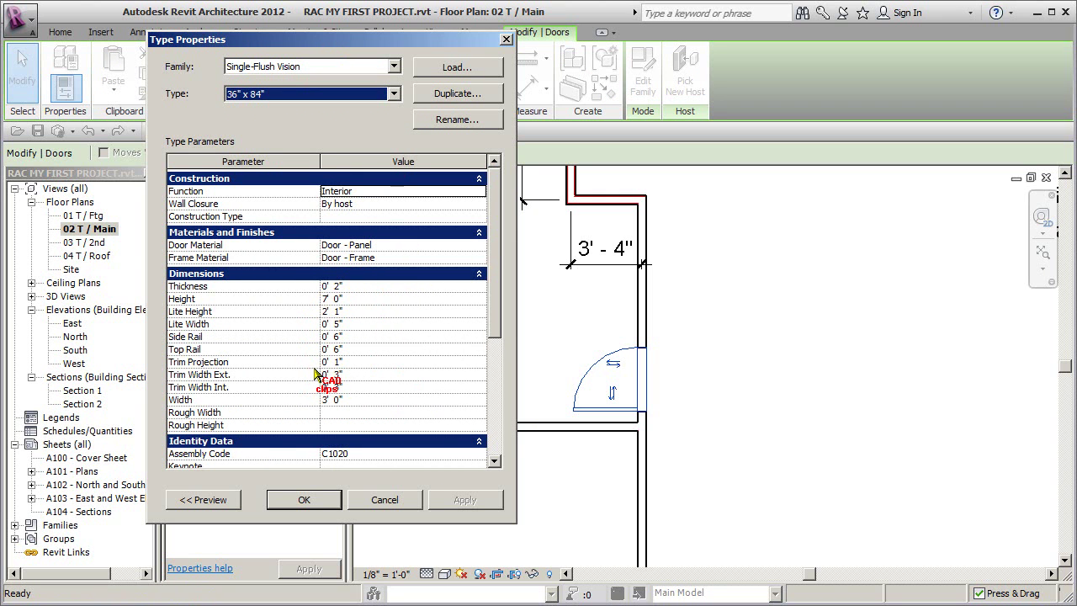
left_click(456, 94)
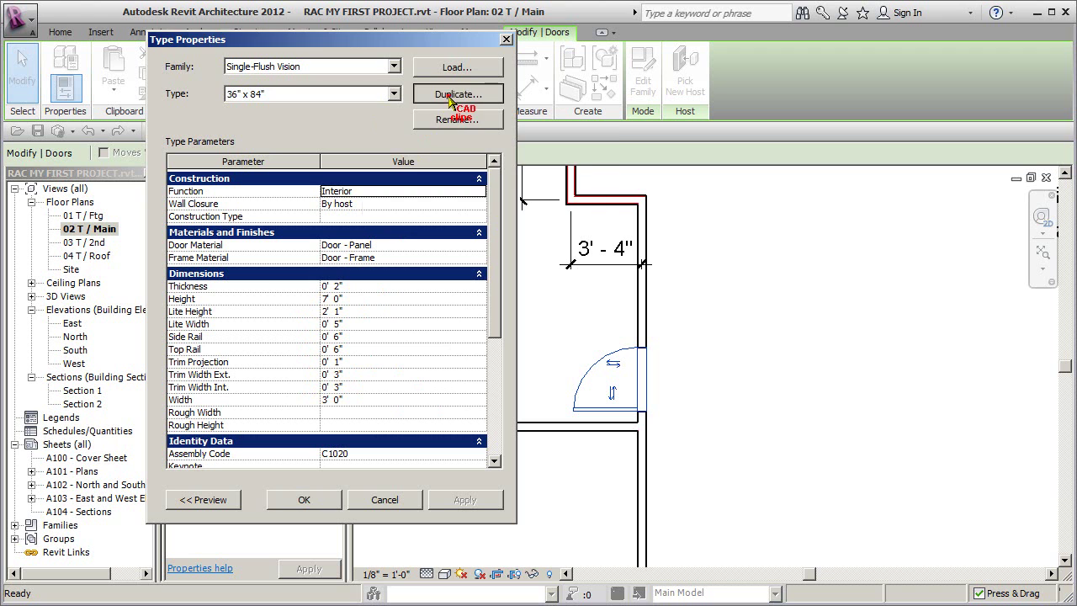
left_click(524, 168)
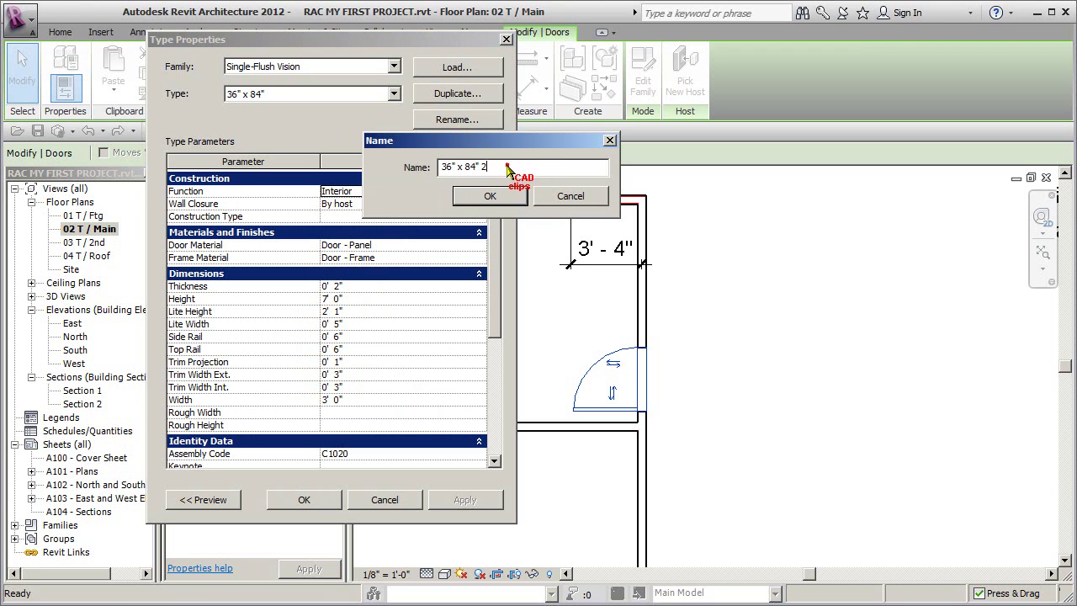
left_click_drag(505, 167, 410, 181)
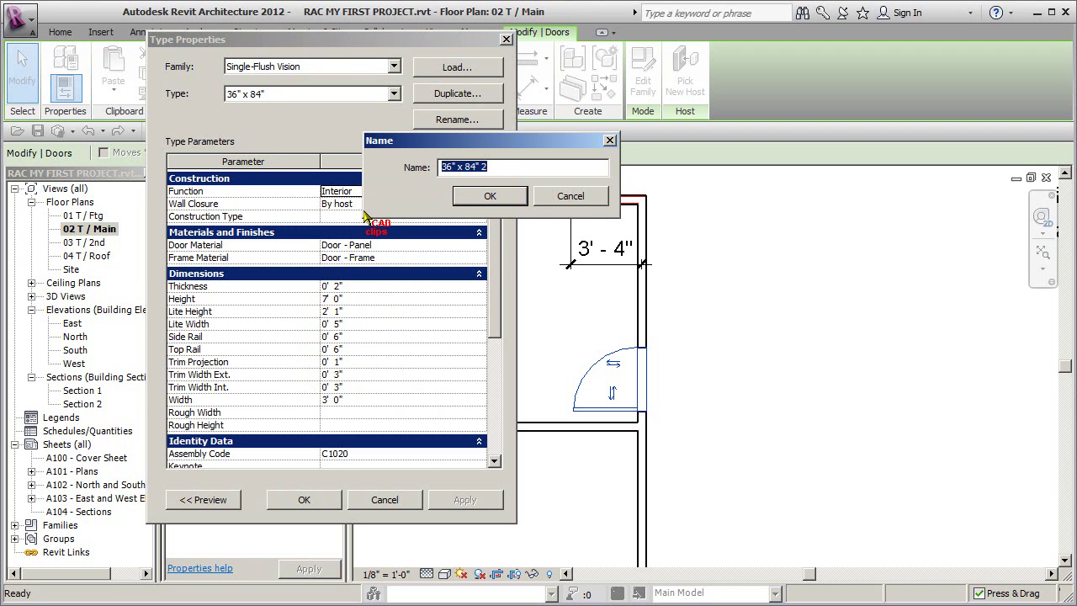
left_click(580, 199)
left_click(362, 312)
left_click(371, 337)
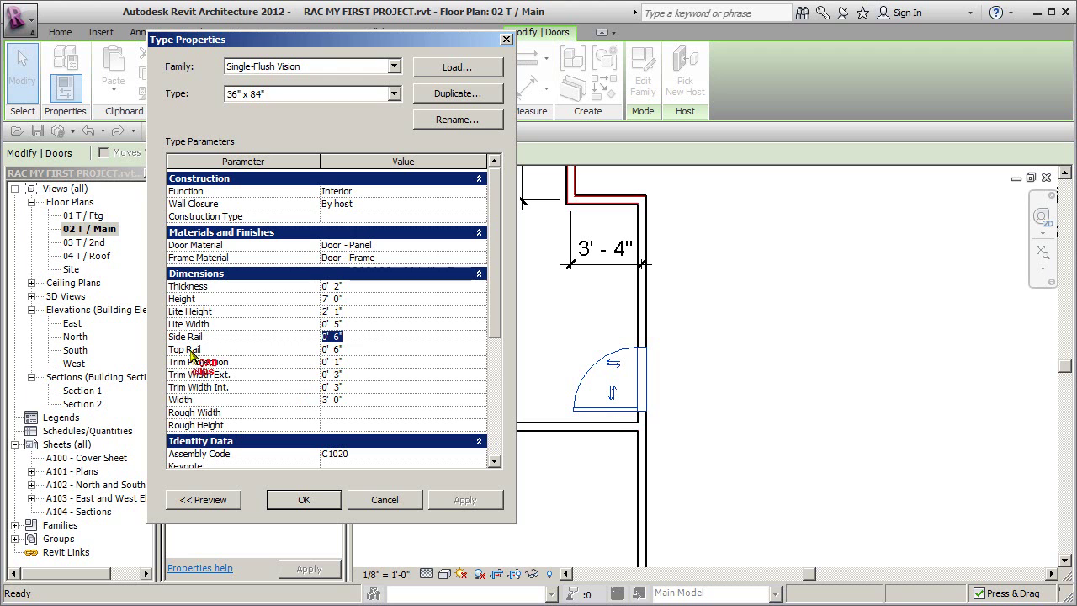
left_click(356, 323)
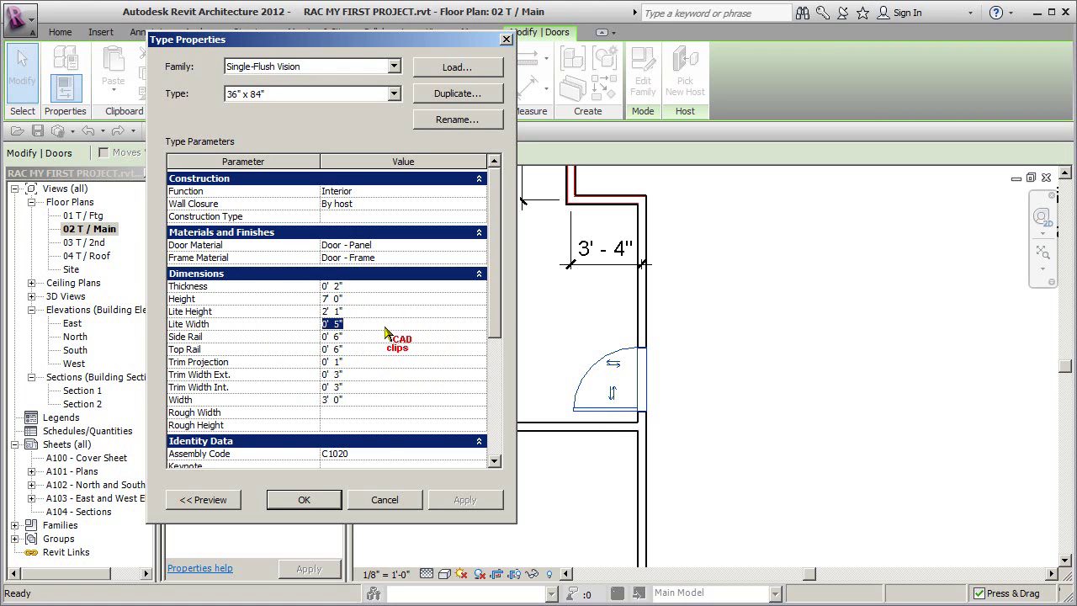
left_click(304, 502)
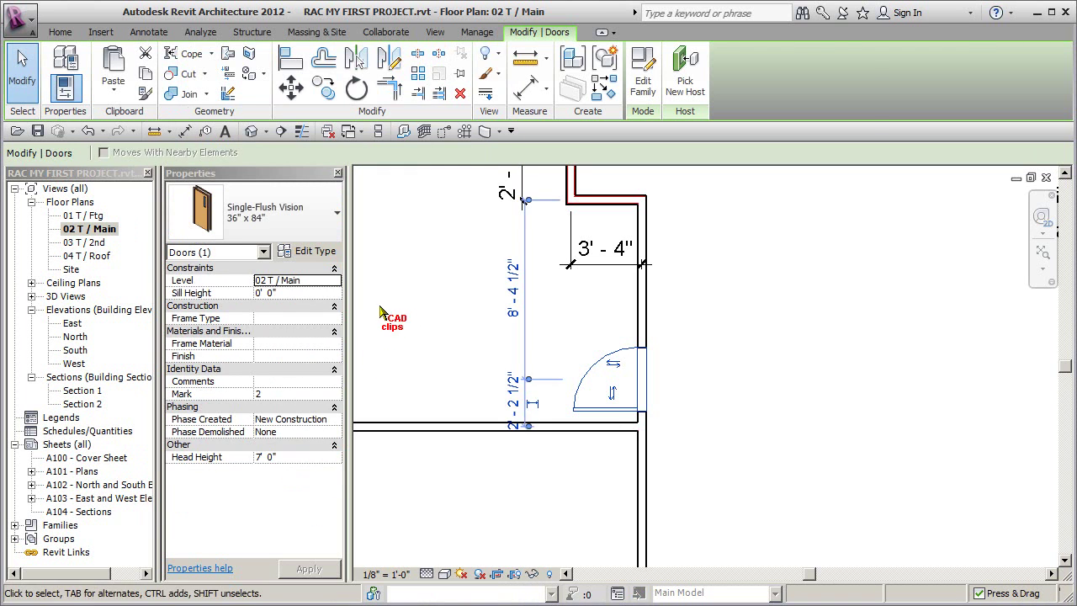
Review the door's type properties, then select the partition wall below it
left_click(691, 308)
left_click(566, 362)
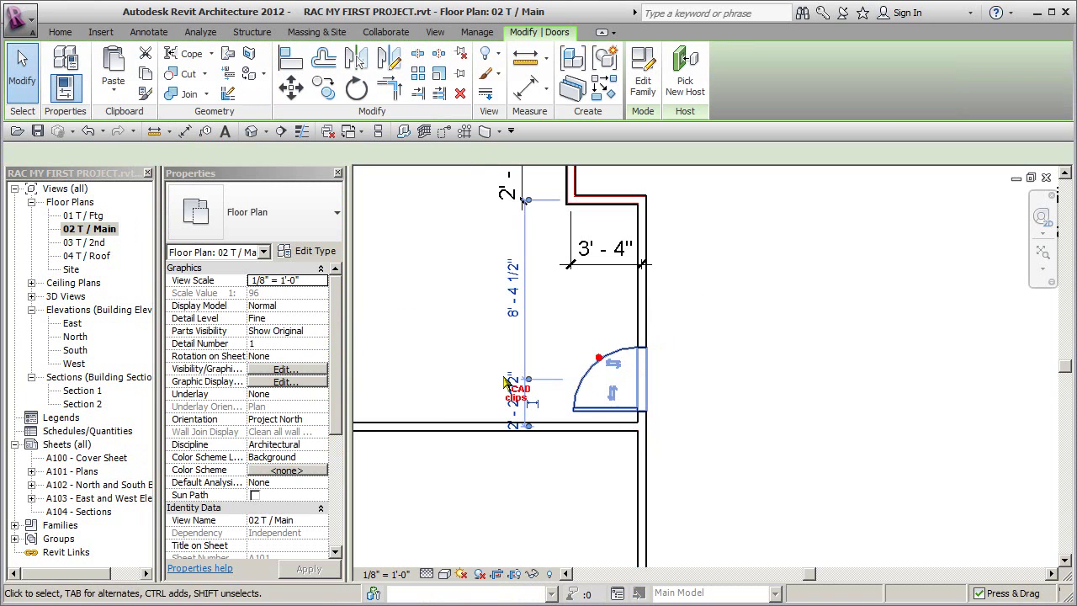
left_click(318, 254)
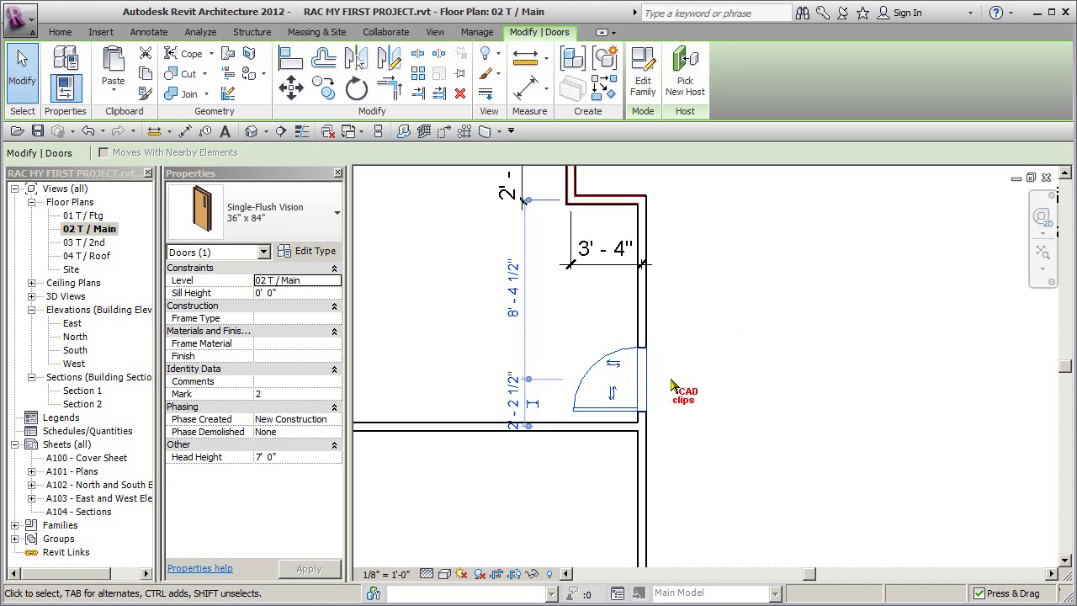
middle_click_drag(705, 404, 843, 362)
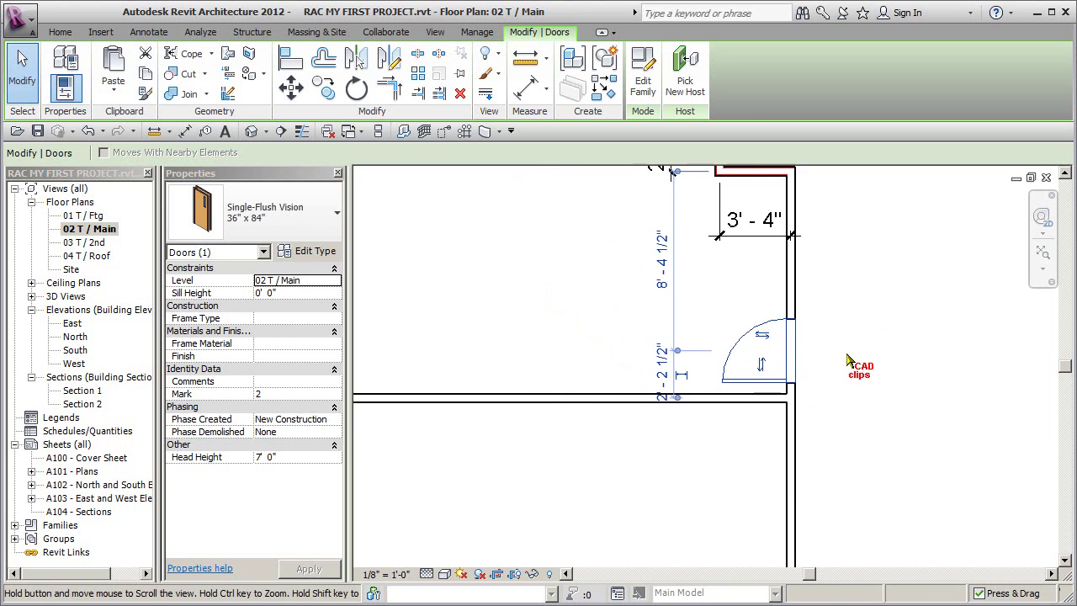
scroll(816, 427, "down", 2)
left_click(653, 425)
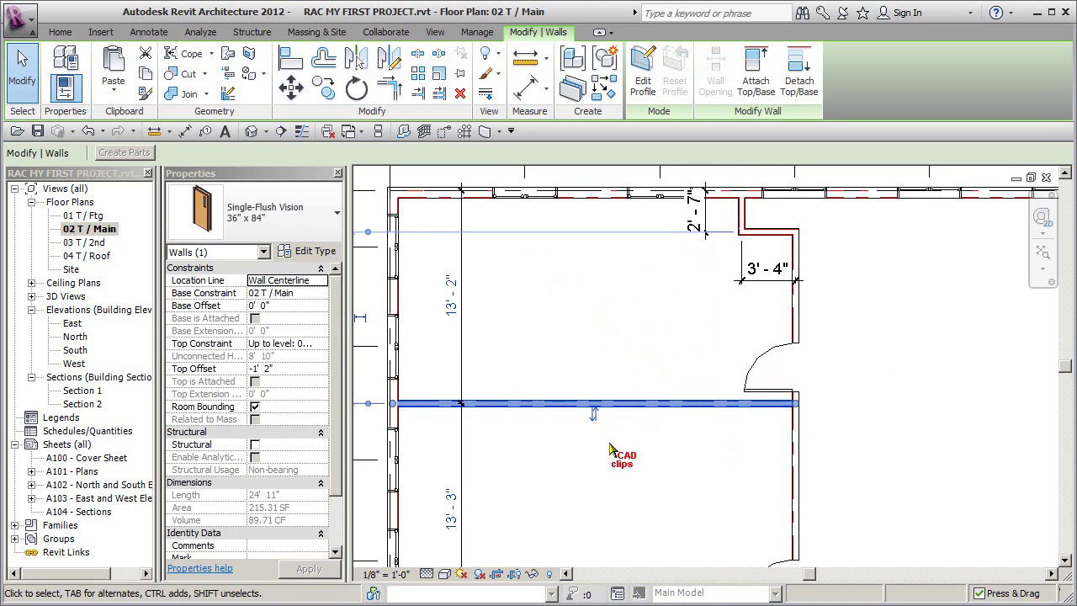
Bring the wall's dimension strings into view and select the door in the 5" Partition wall
middle_click_drag(623, 465, 665, 469)
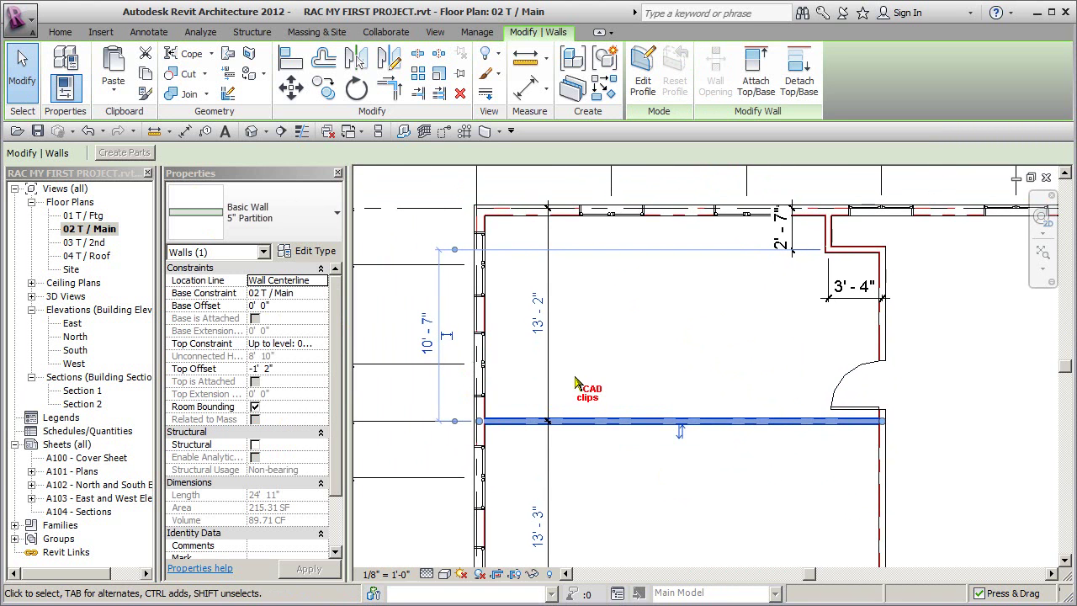
scroll(505, 362, "up", 2)
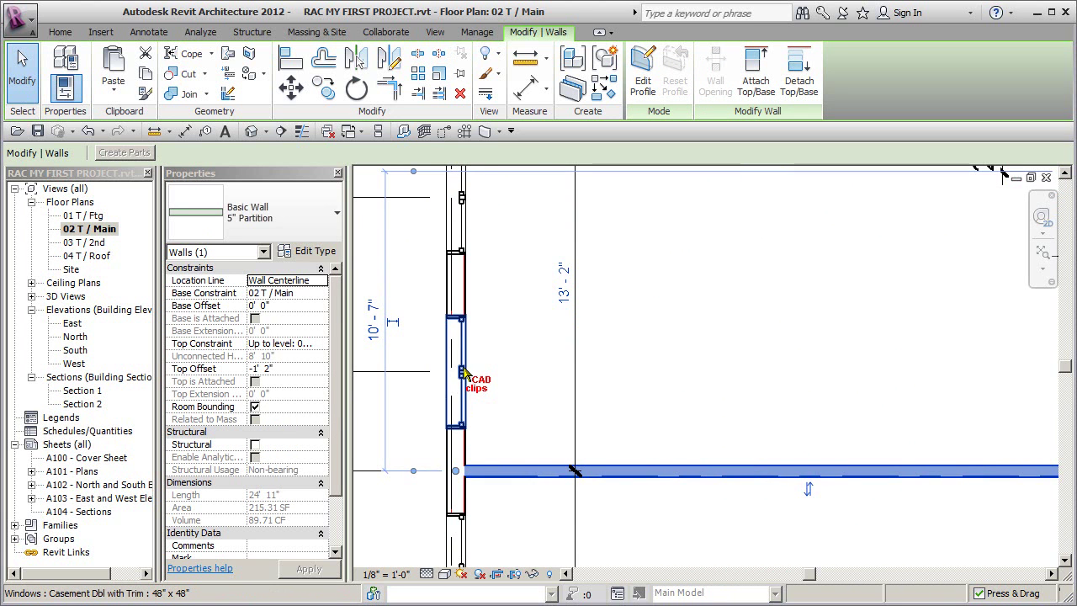
scroll(651, 338, "down", 4)
middle_click_drag(652, 337, 593, 391)
middle_click_drag(758, 385, 673, 459)
middle_click_drag(783, 413, 713, 402)
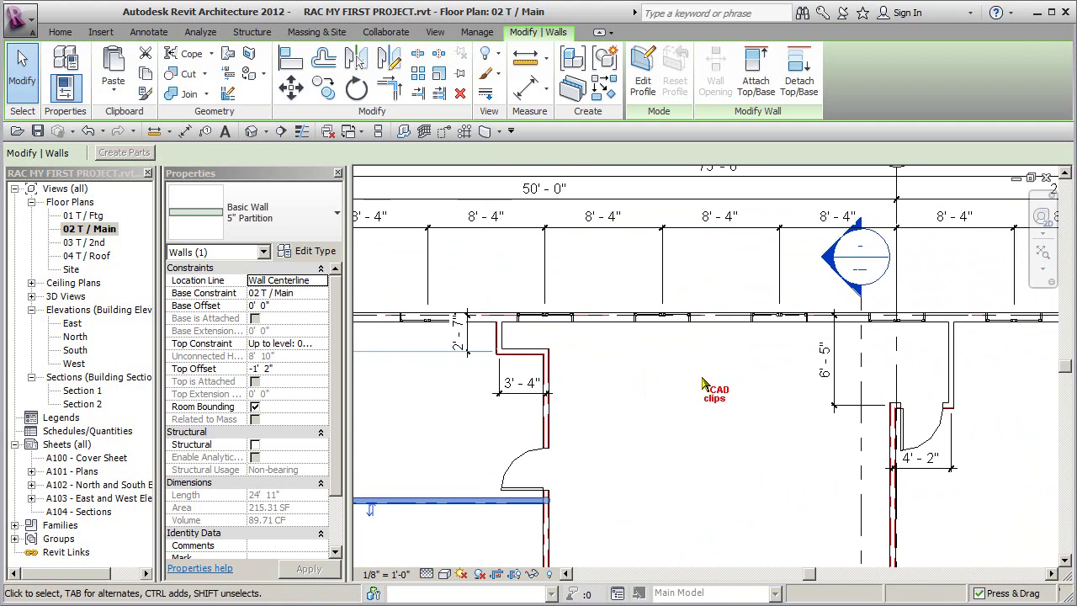
middle_click_drag(702, 377, 697, 319)
left_click(518, 395)
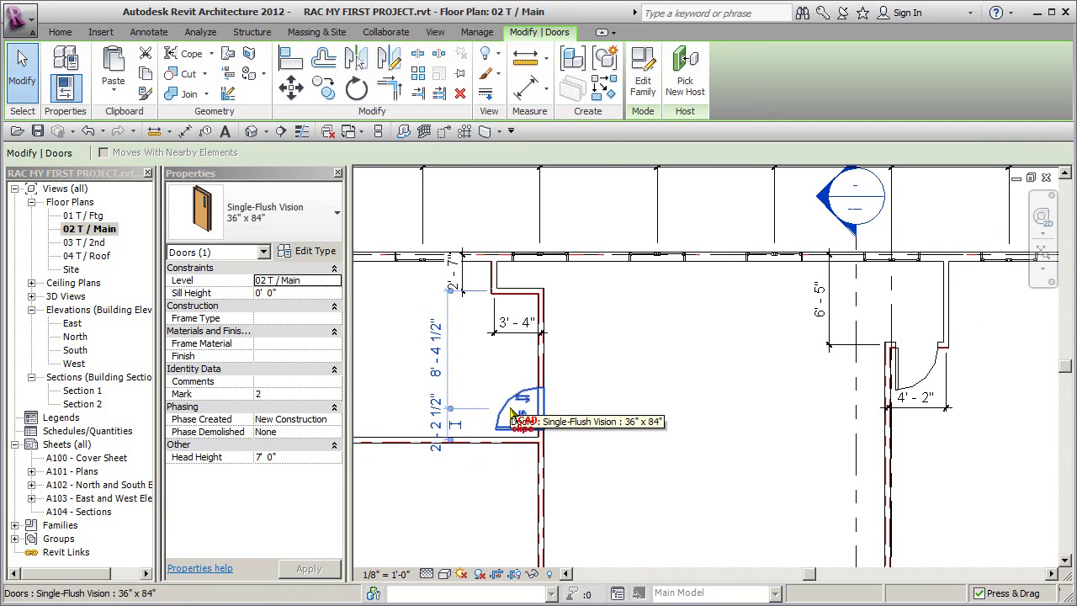
left_click(326, 255)
left_click_drag(447, 38, 334, 62)
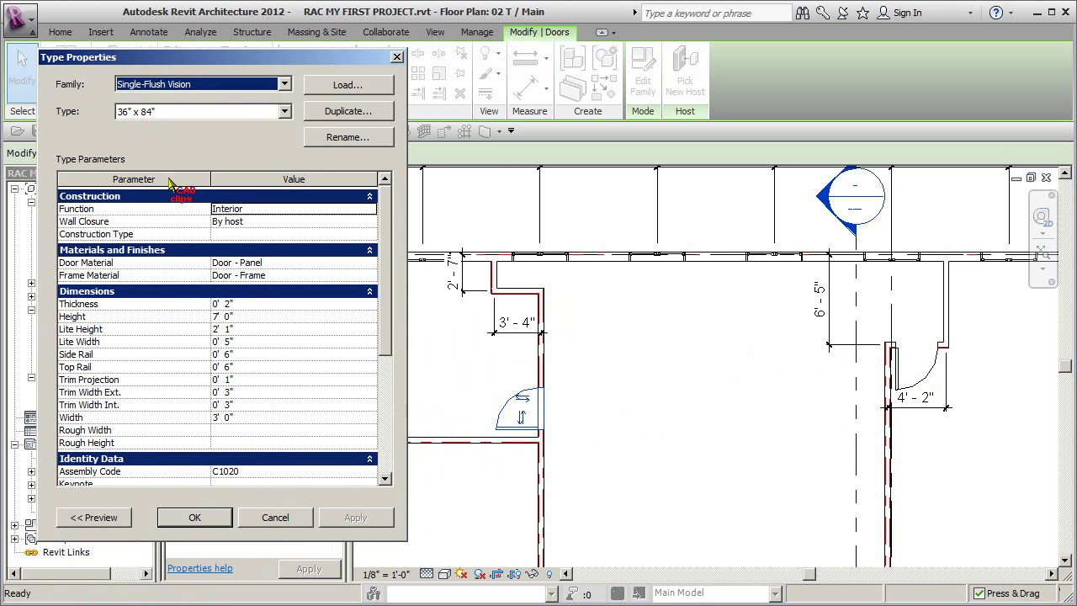
left_click(275, 518)
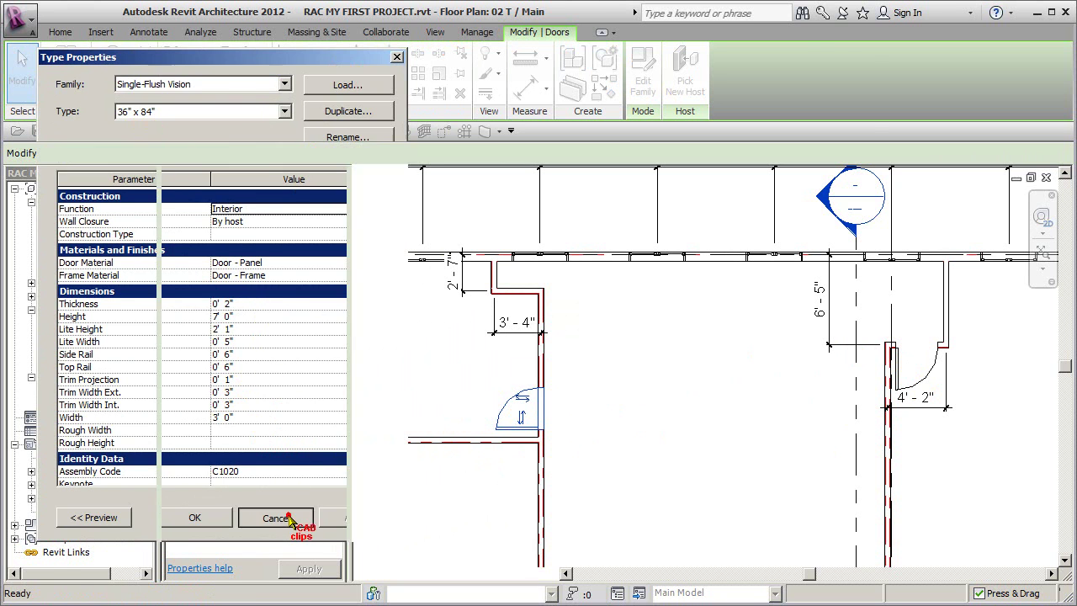
left_click(614, 437)
scroll(614, 437, "down", 2)
middle_click_drag(541, 433, 632, 331)
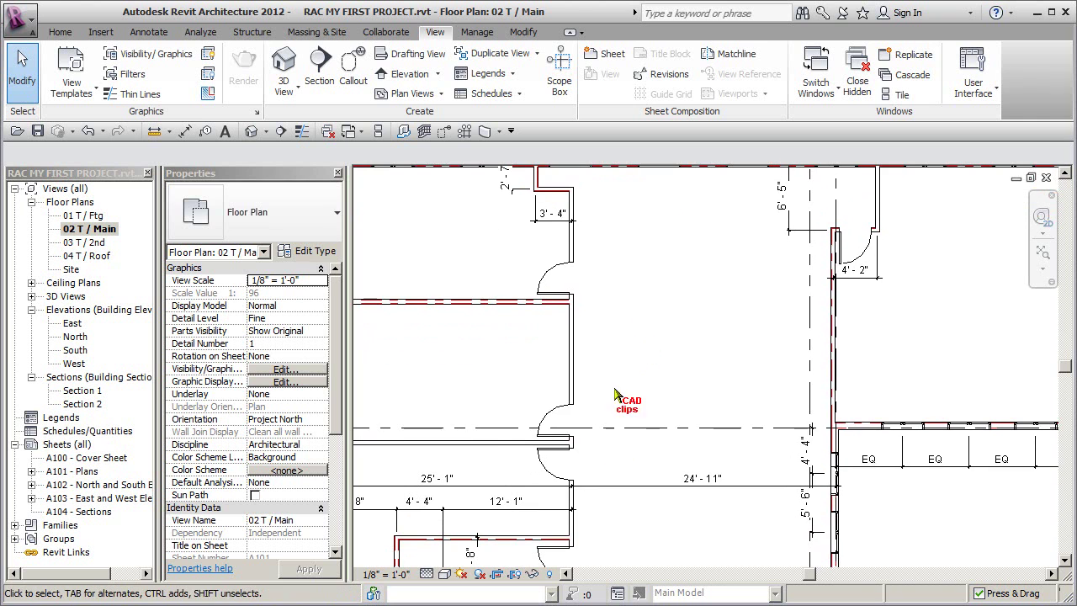
Raise door mark 3 to a 3' 0" sill height, giving a 10' 0" head height
left_click(545, 421)
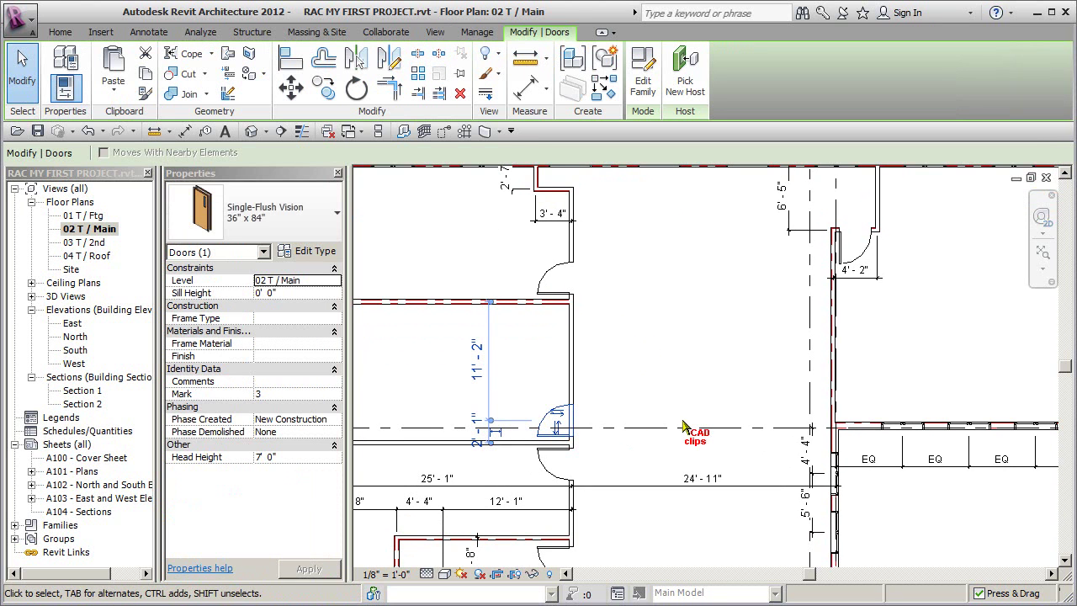
left_click(295, 294)
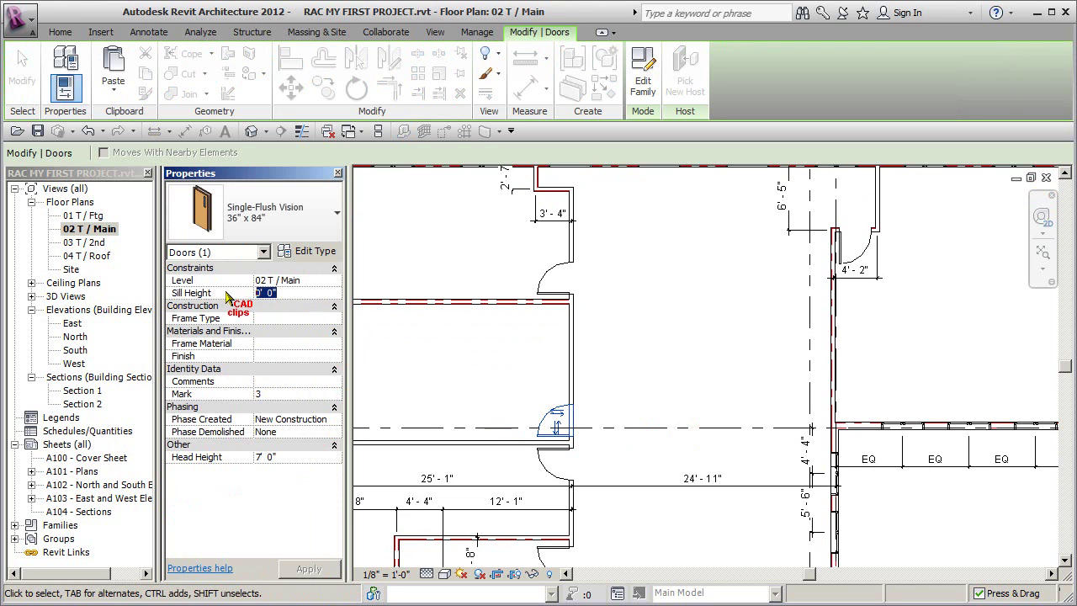
type("3")
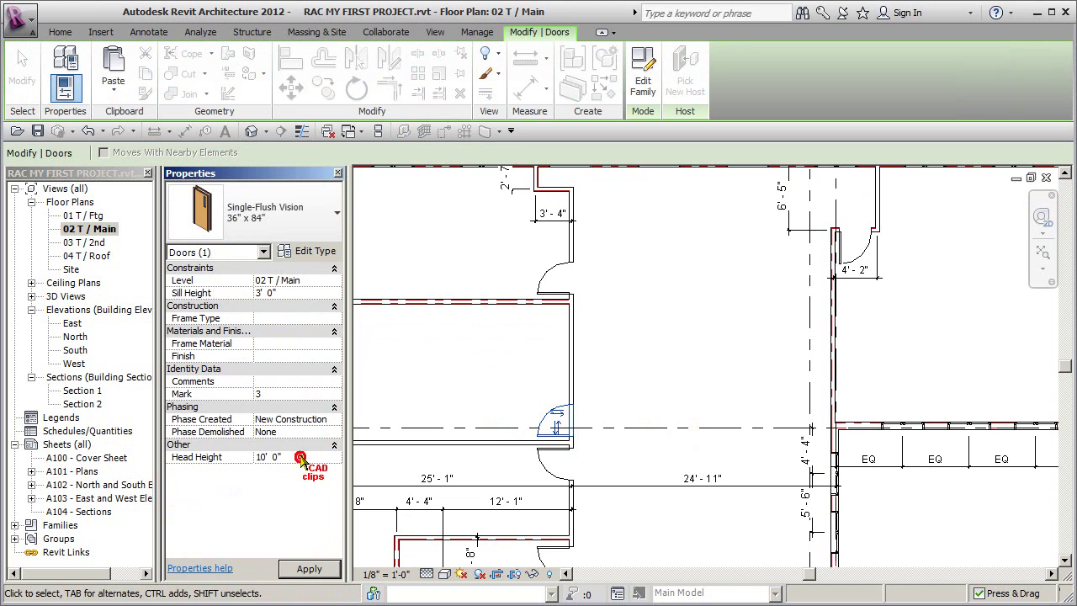
left_click(306, 571)
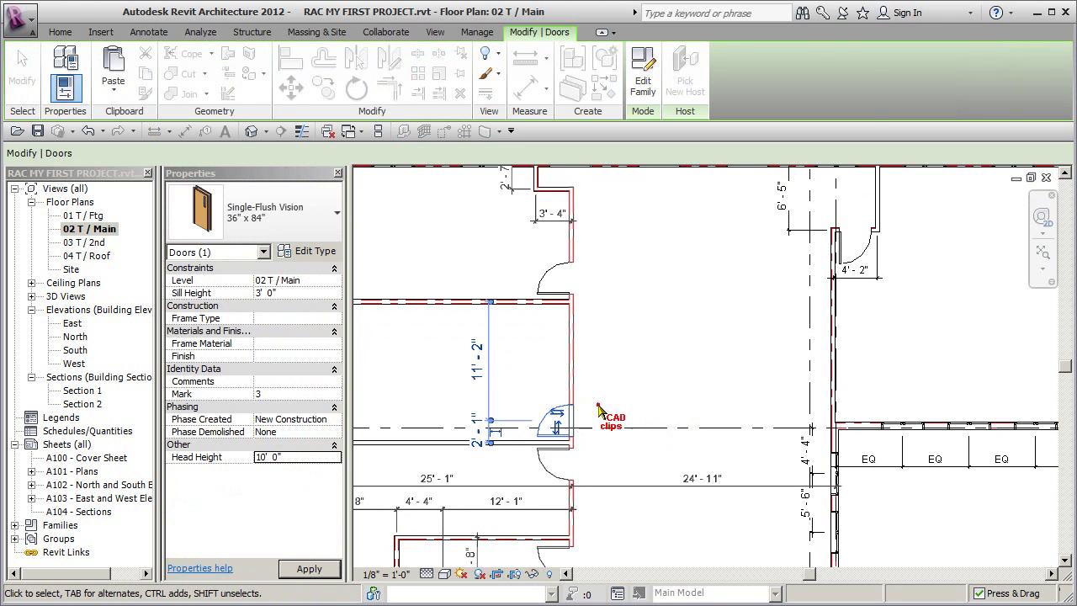
Zoom out and select the Section 2 line in the plan
left_click(584, 471)
scroll(618, 419, "down", 3)
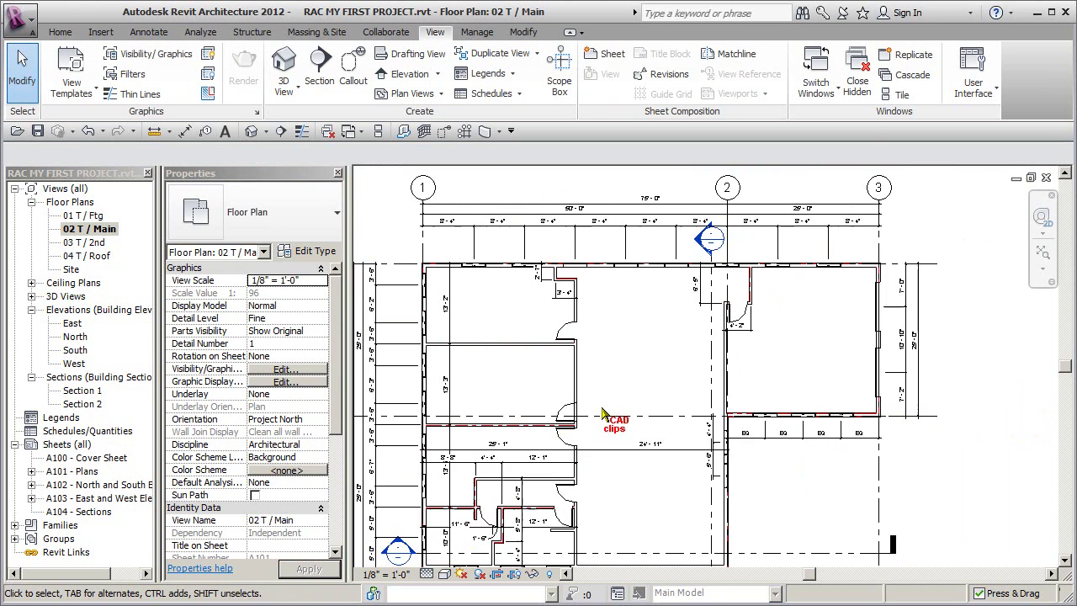
left_click(713, 375)
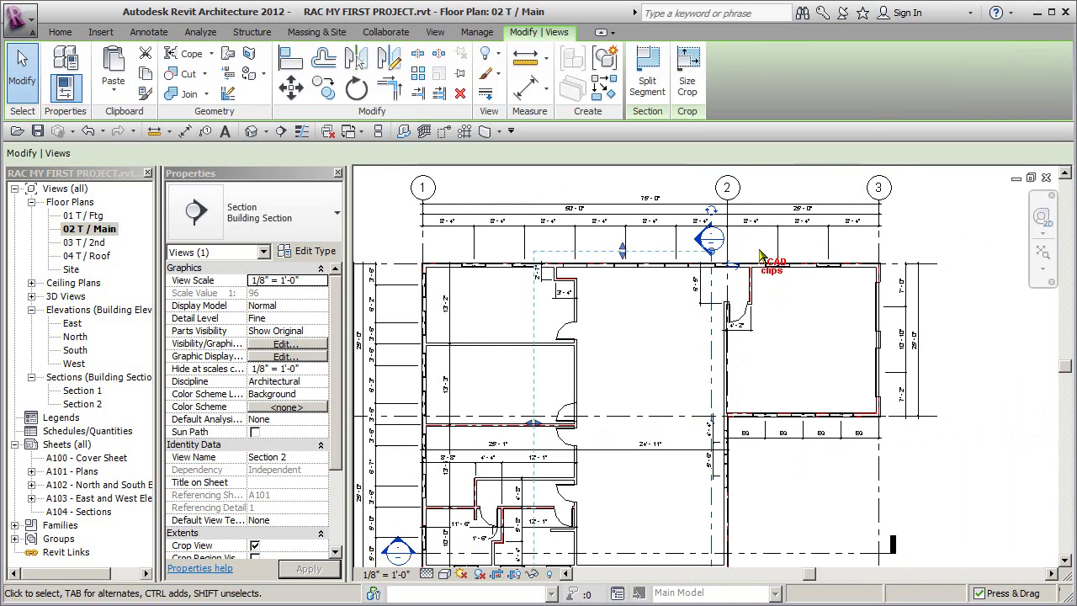
Open the Section 2 view and zoom in on the doors
key("Escape")
double_click(711, 242)
scroll(648, 379, "up", 4)
Drop door mark 3 back to a 0' 0" sill height, then select the second-floor door
left_click(646, 448)
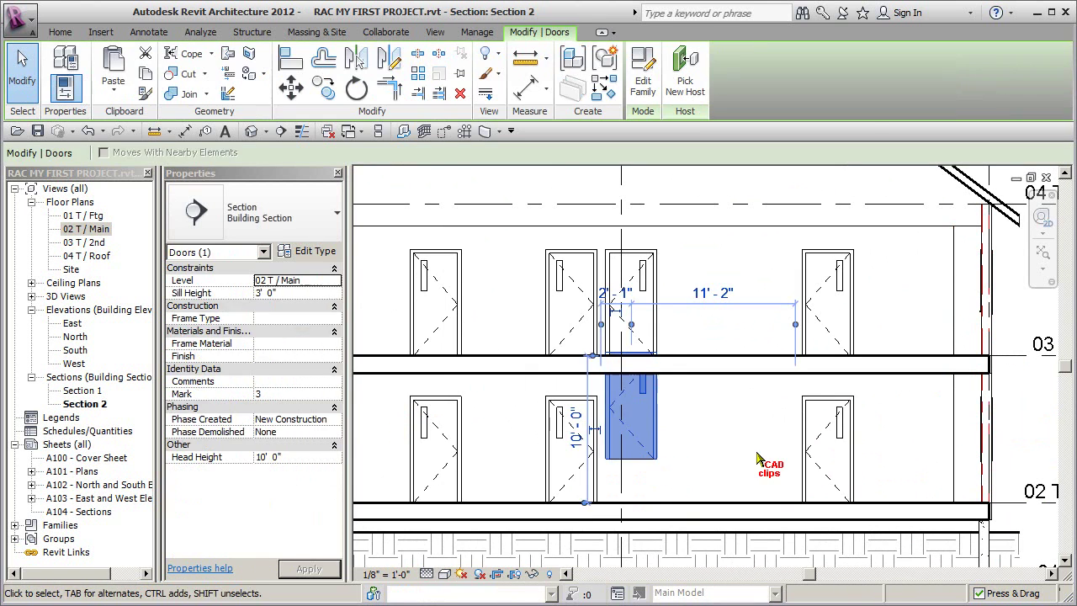
left_click(297, 294)
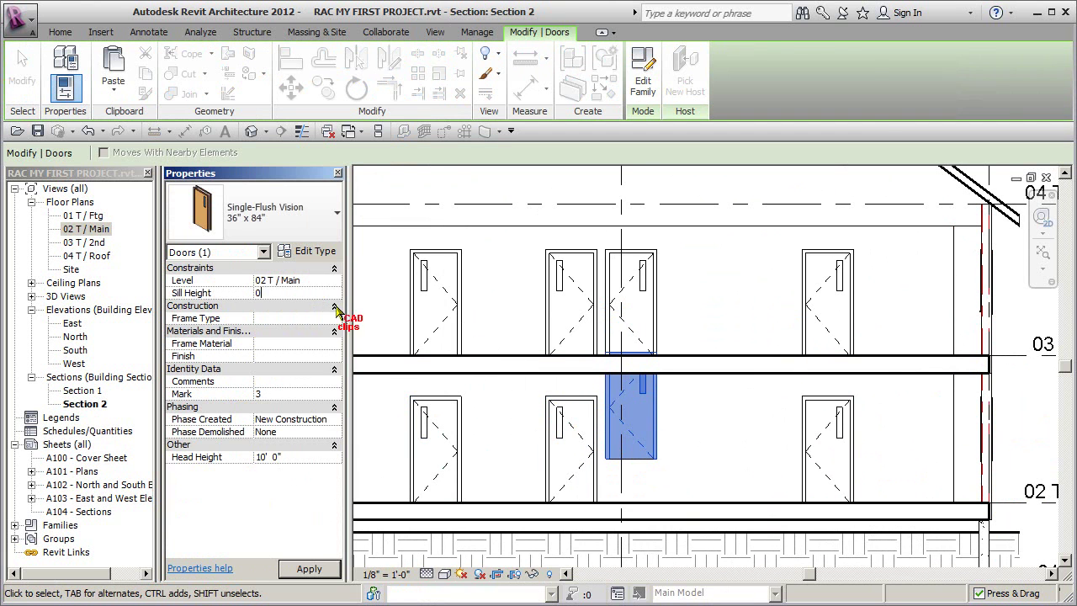
left_click(691, 411)
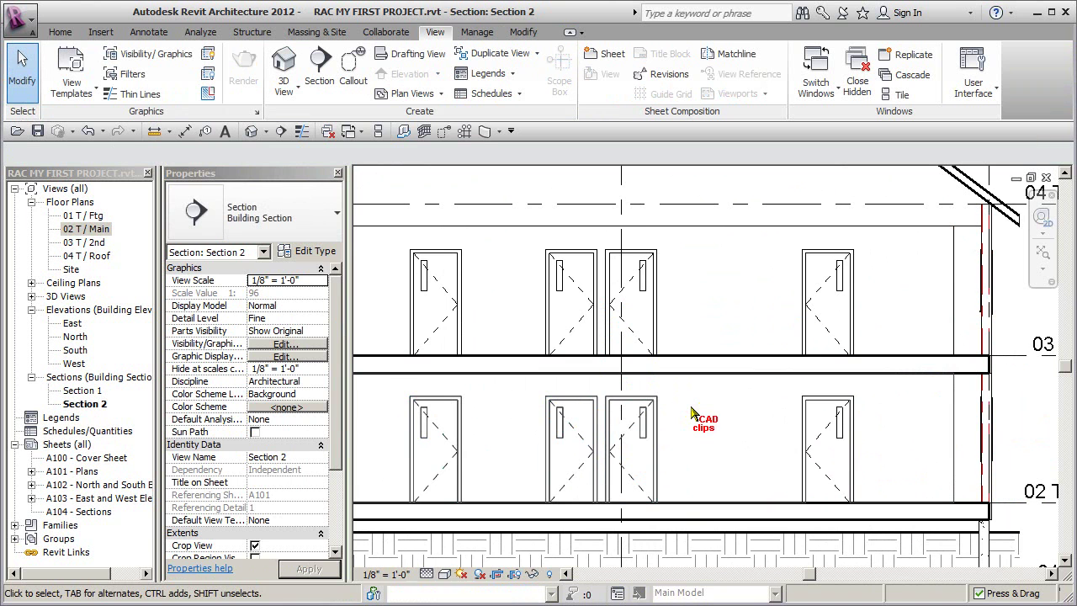
scroll(706, 420, "up", 2)
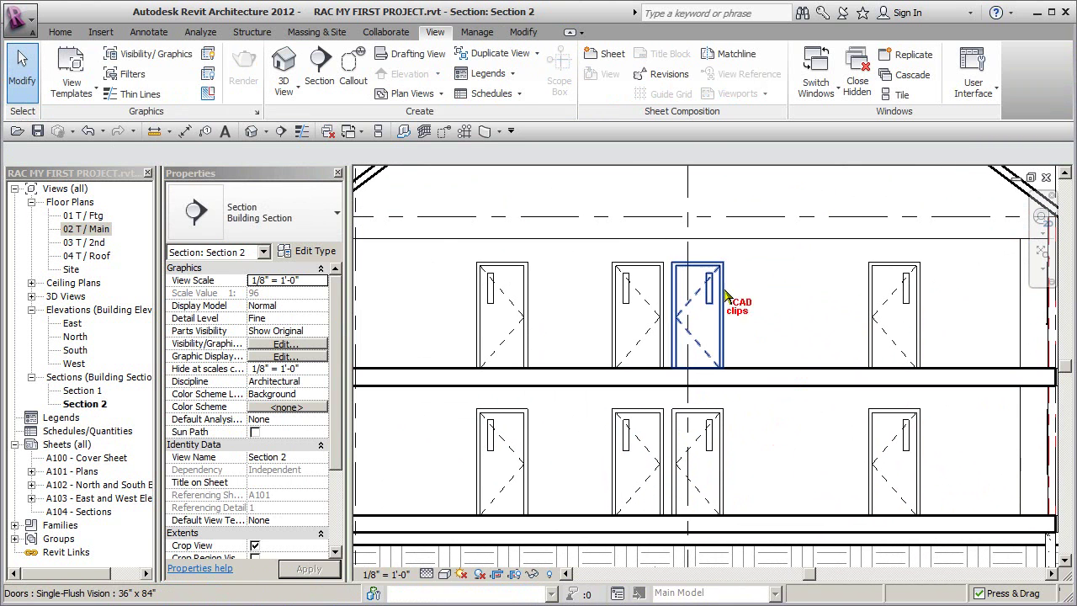
left_click(718, 295)
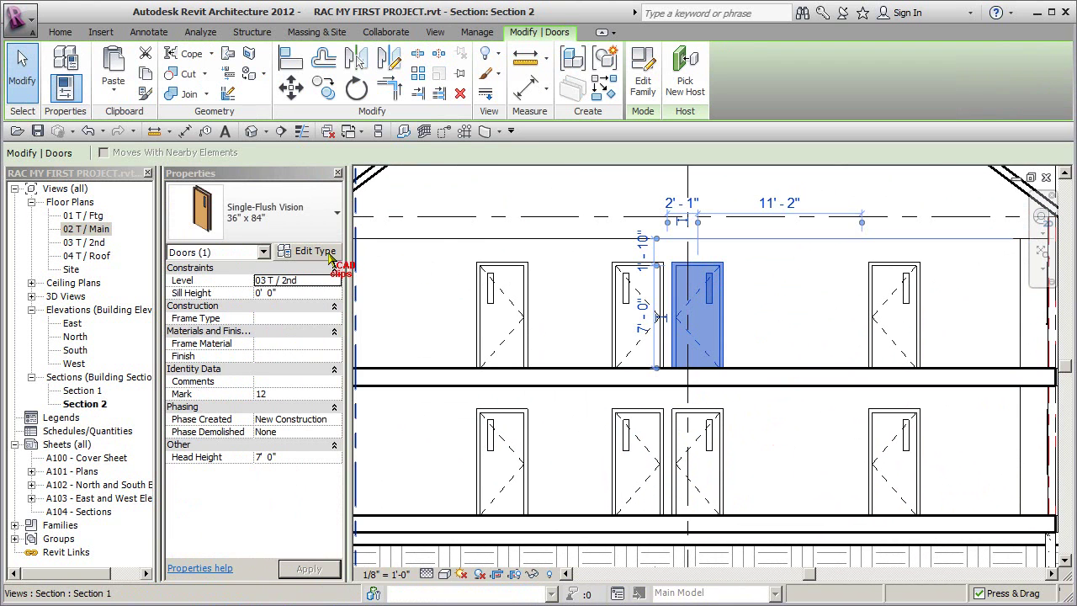
Give the Single-Flush Vision 36" x 84" type a 3' 0" Lite Height and 0' 7" Lite Width
left_click(327, 252)
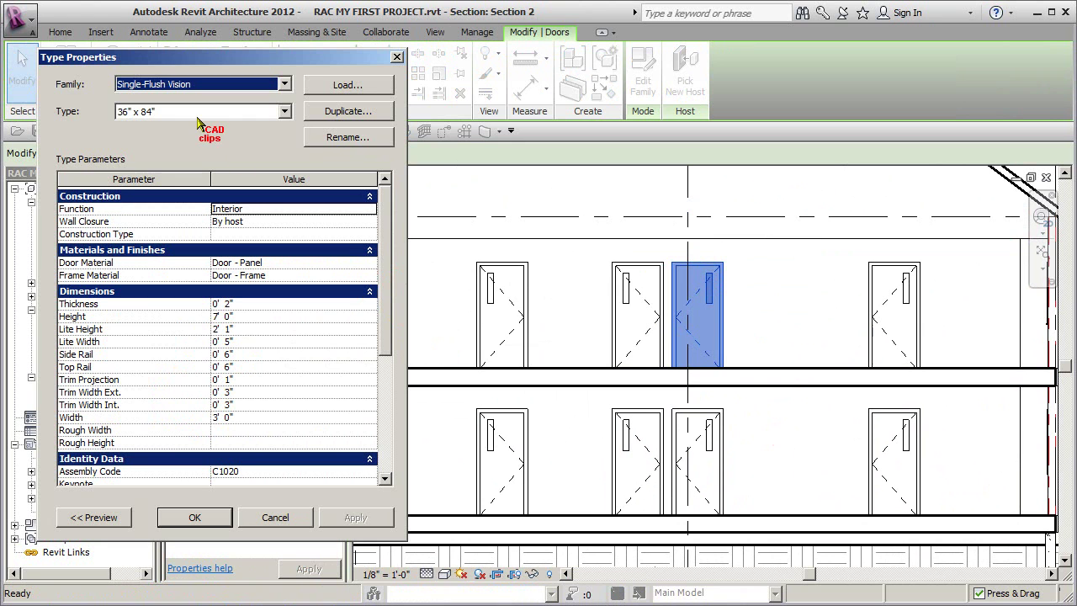
left_click(246, 329)
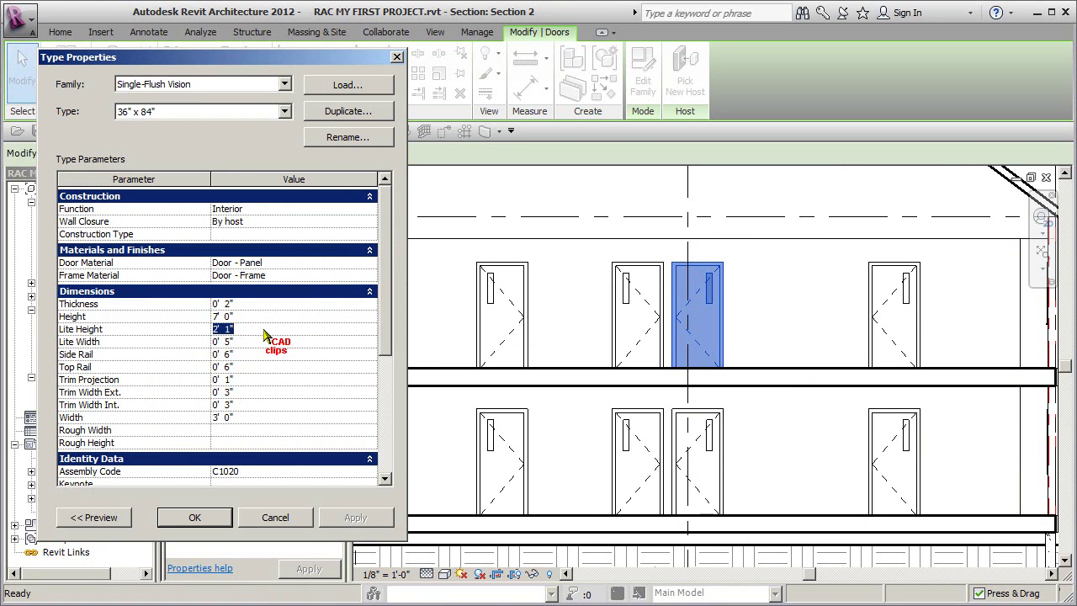
left_click(268, 330)
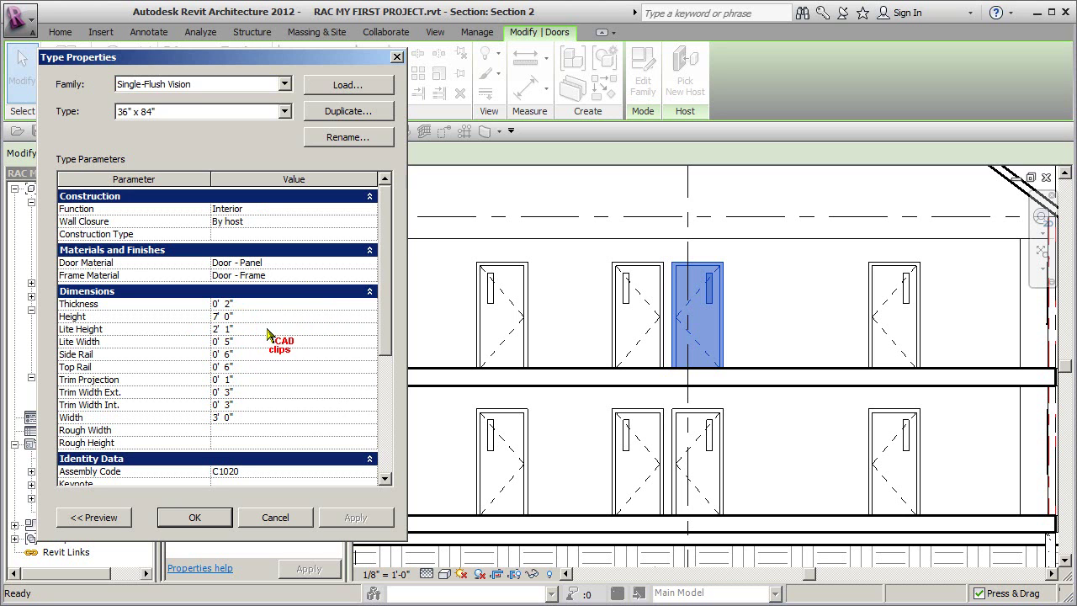
left_click_drag(268, 334, 168, 330)
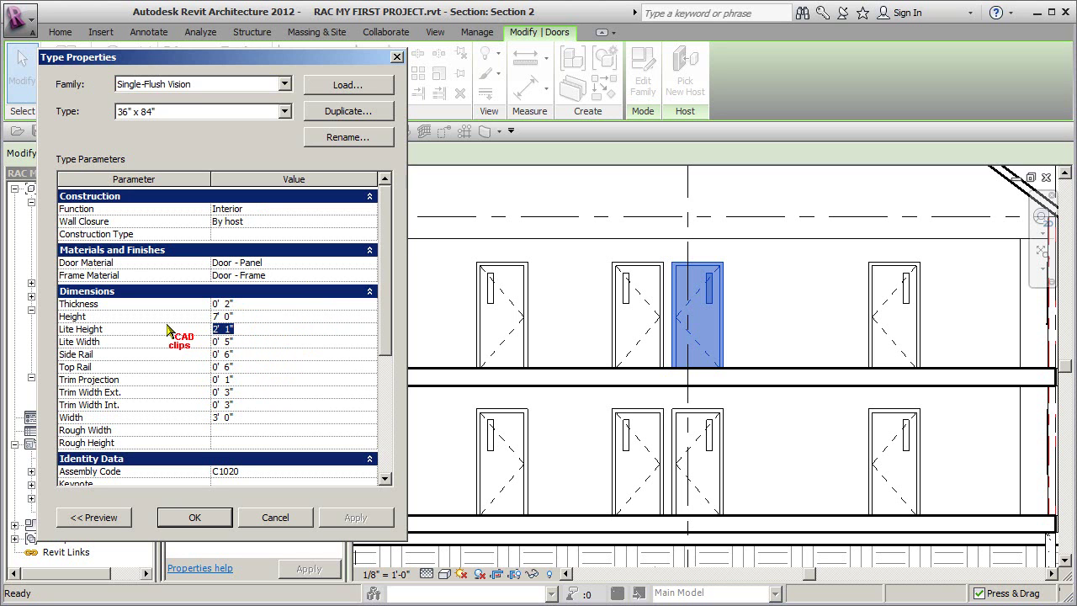
type("3")
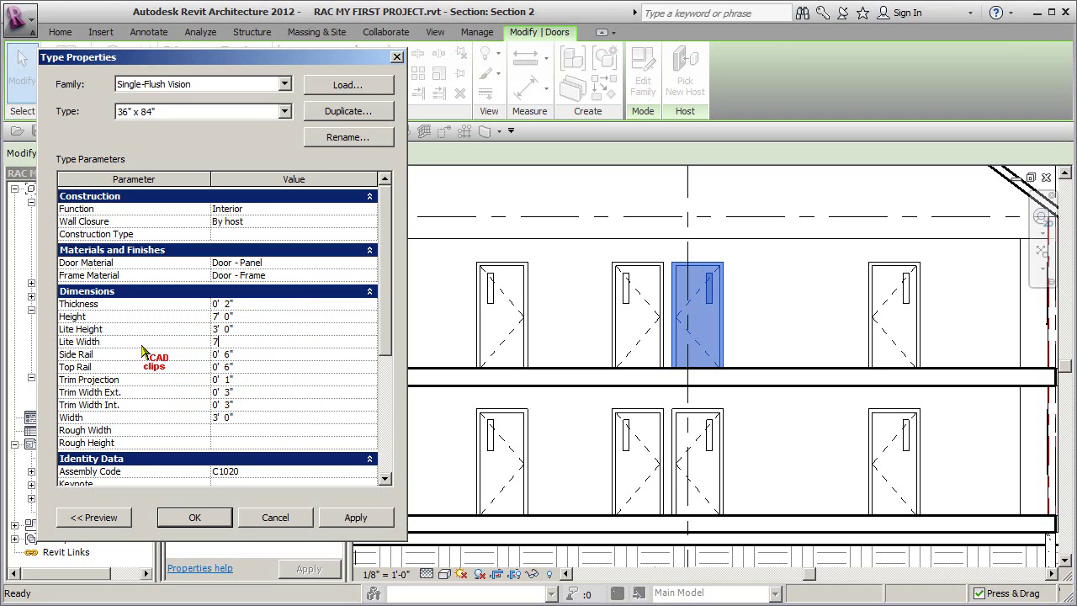
left_click(254, 329)
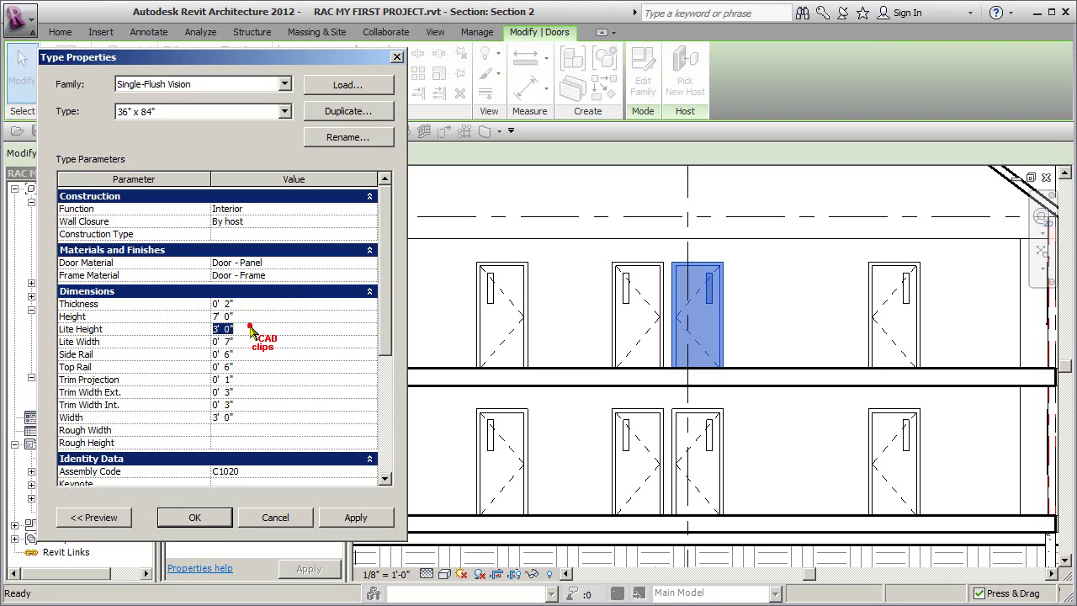
left_click(352, 517)
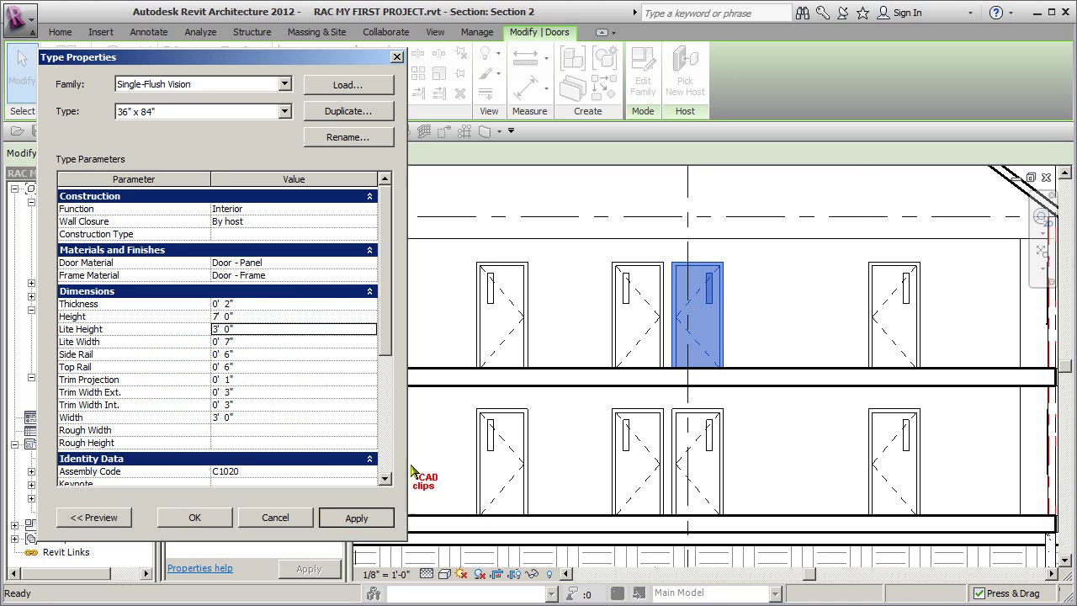
left_click(185, 515)
Reselect the second-floor door in Section 2 and bring up its type properties
left_click(446, 347)
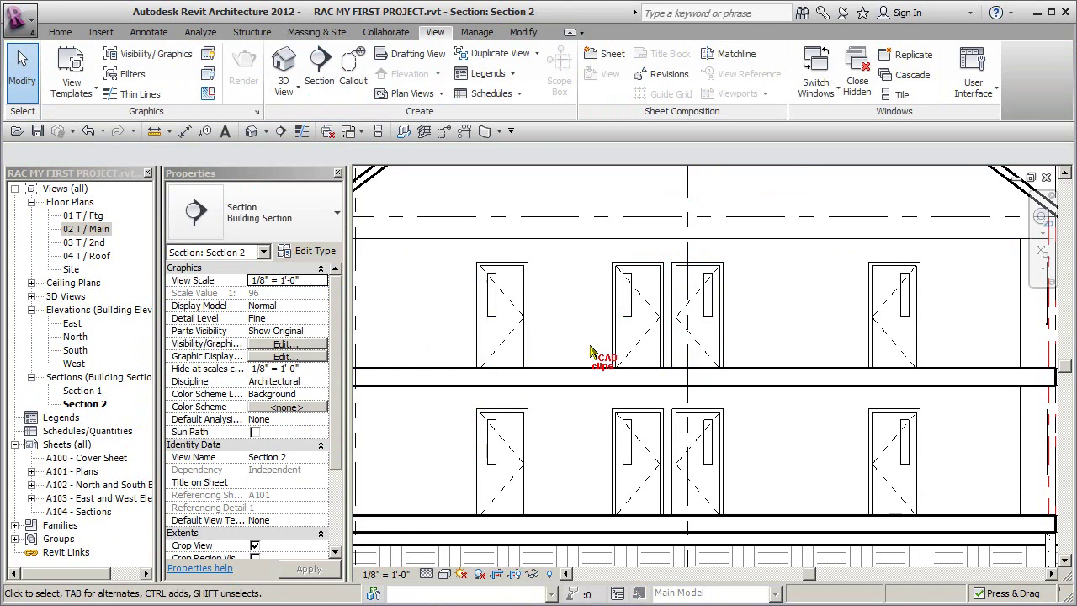
scroll(706, 341, "down", 2)
mouse_move(701, 345)
middle_mouse_down()
mouse_move(711, 334)
mouse_move(682, 346)
middle_mouse_up()
left_click(682, 345)
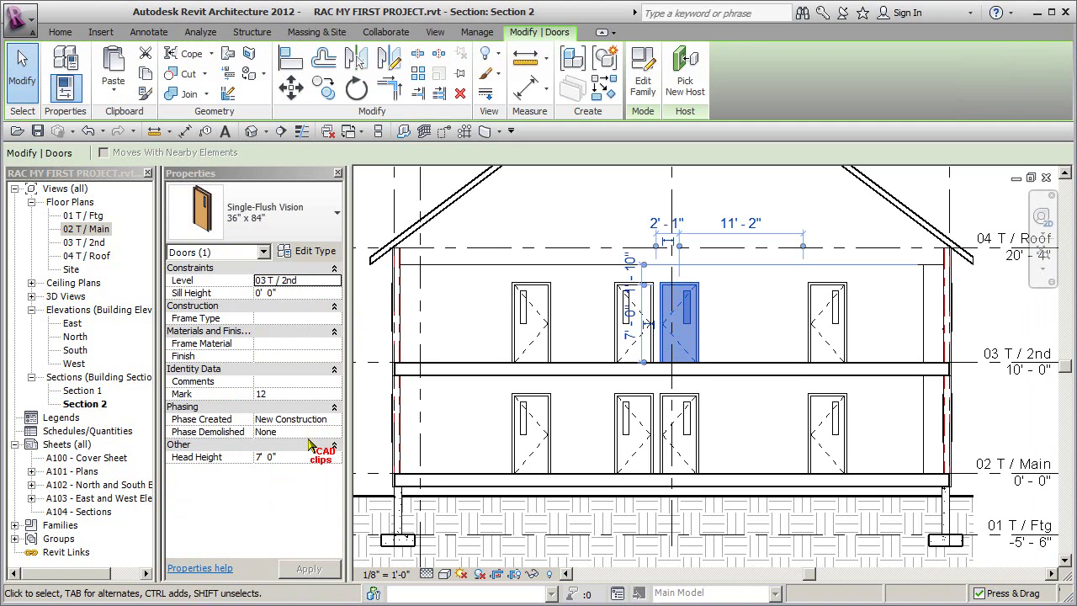
left_click(313, 251)
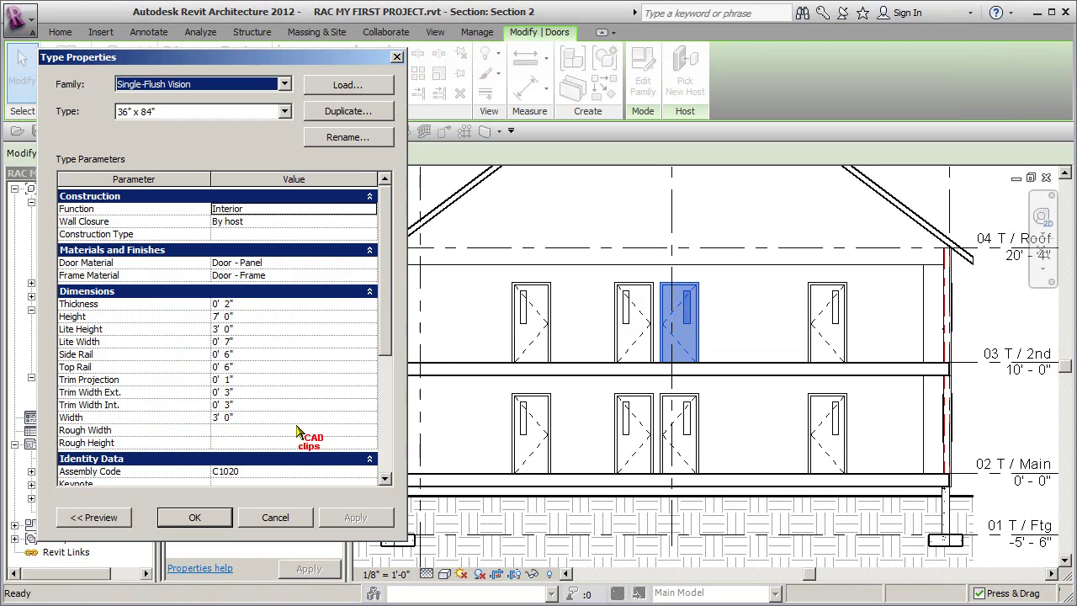
Cancel duplicating the door type without changes, then open the 03 T / 2nd floor plan
left_click(356, 114)
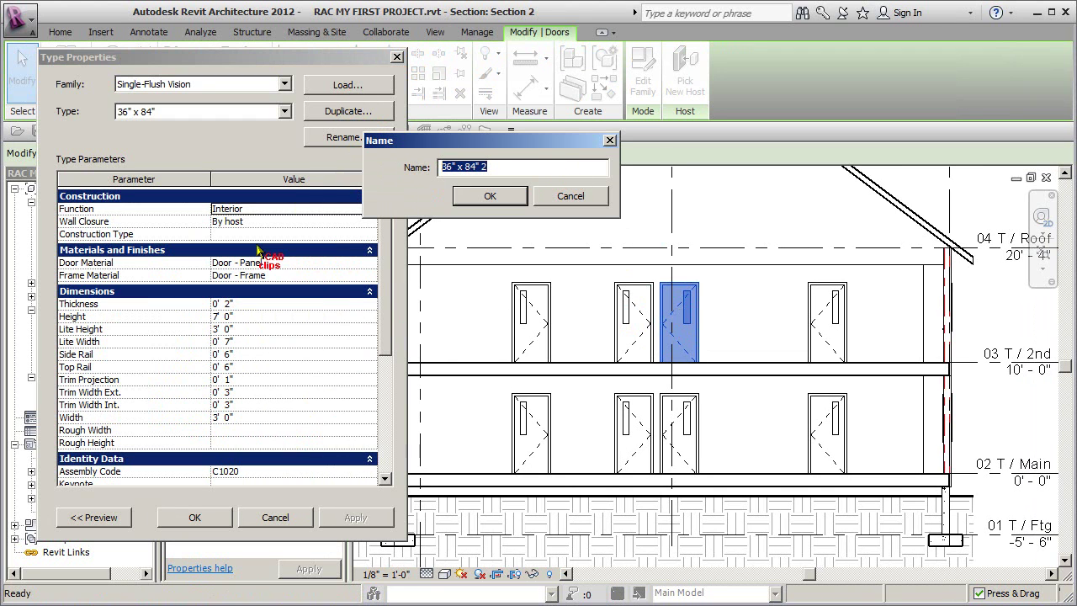
left_click(532, 169)
double_click(532, 169)
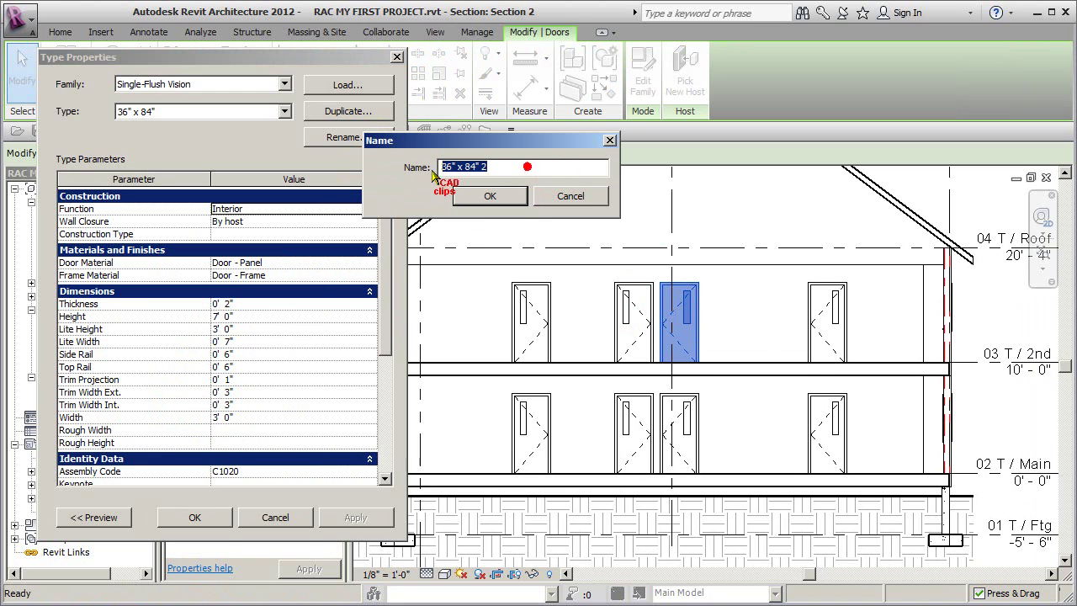
left_click(570, 195)
left_click(292, 517)
left_click(441, 393)
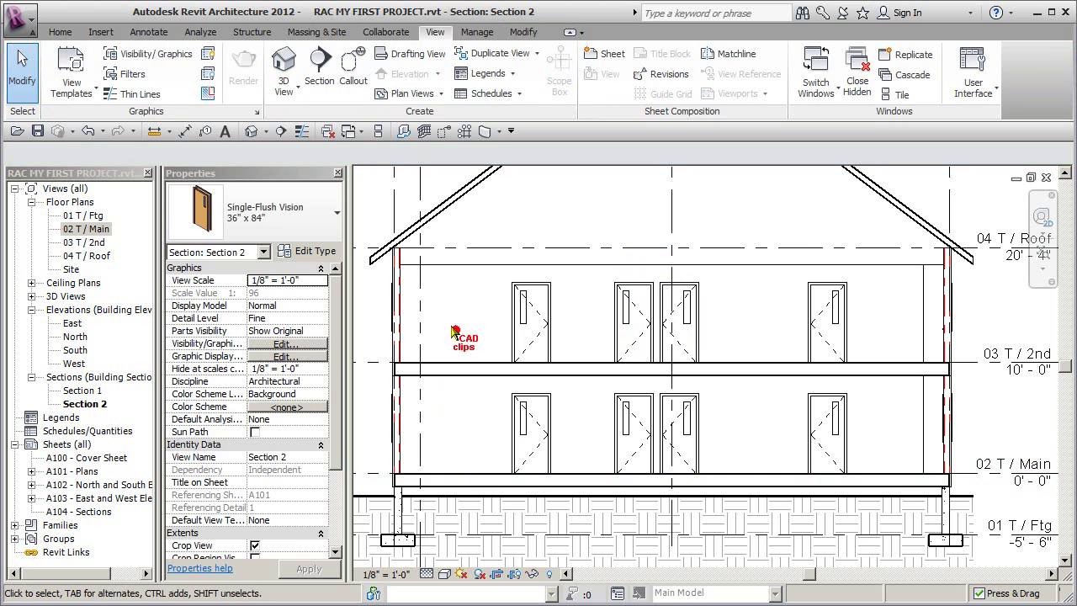
left_click(84, 242)
double_click(84, 242)
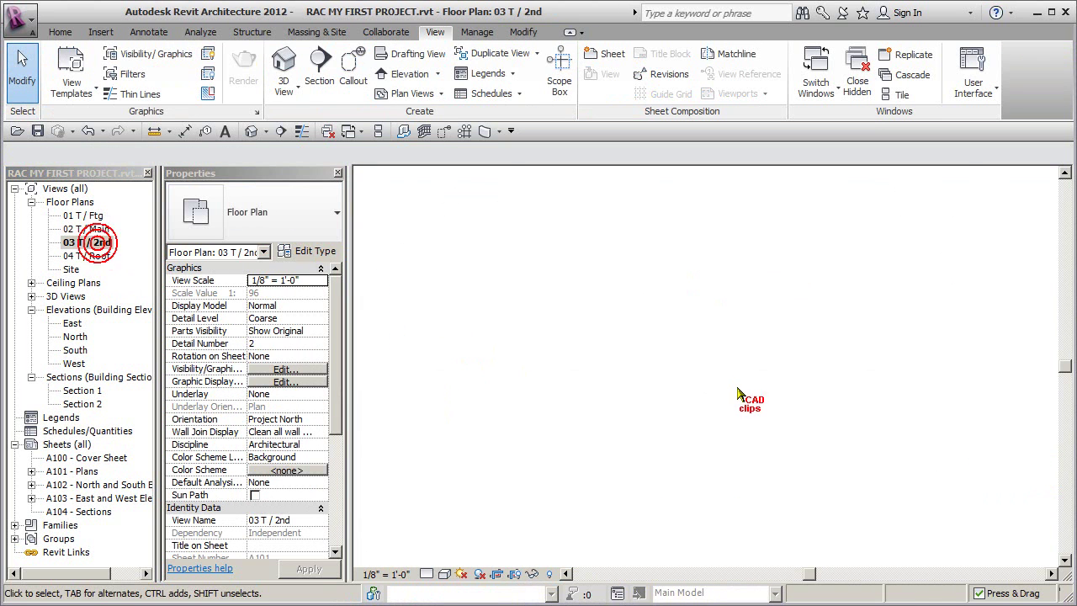
scroll(721, 256, "up", 3)
scroll(721, 256, "up", 4)
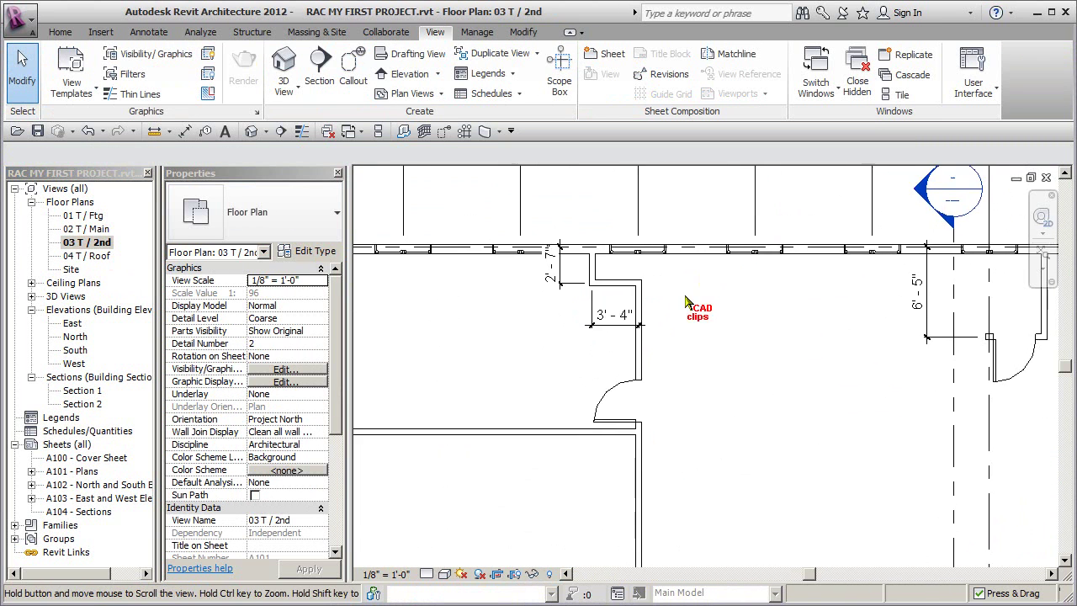
left_click(692, 304)
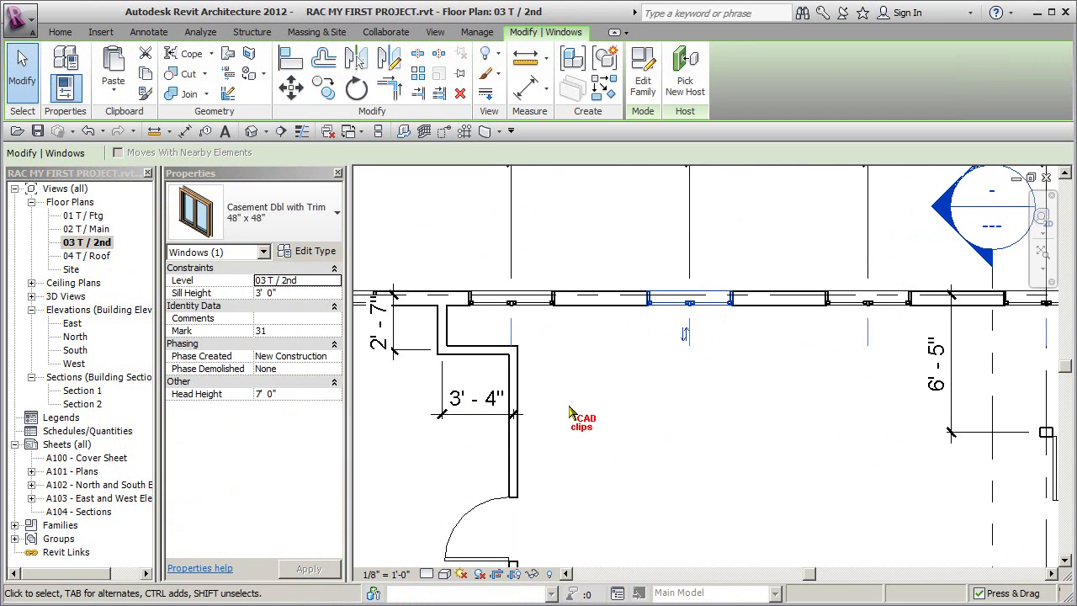
left_click(296, 293)
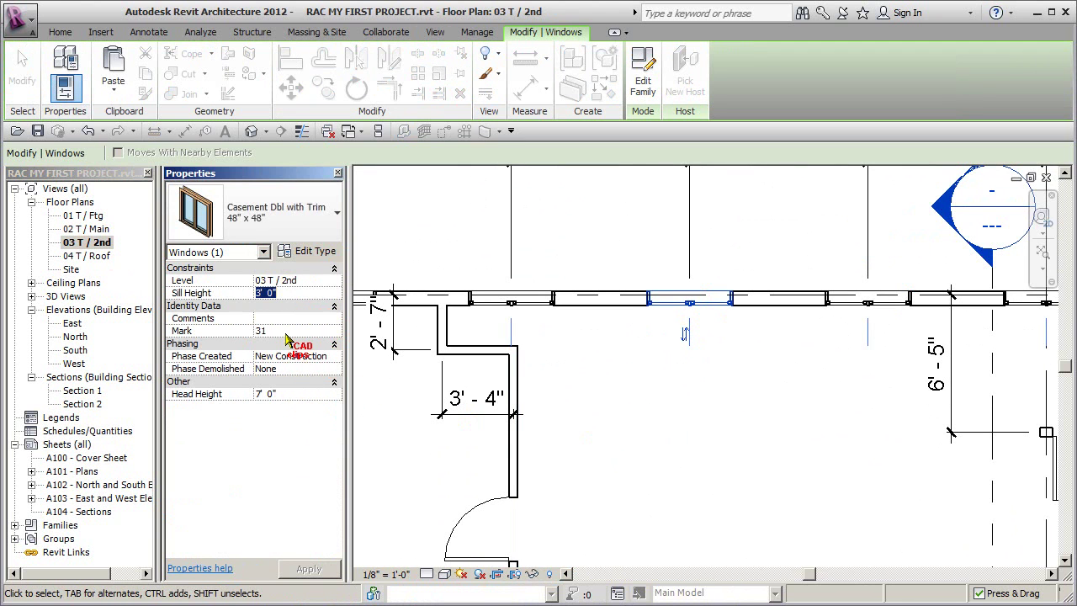
left_click(286, 333)
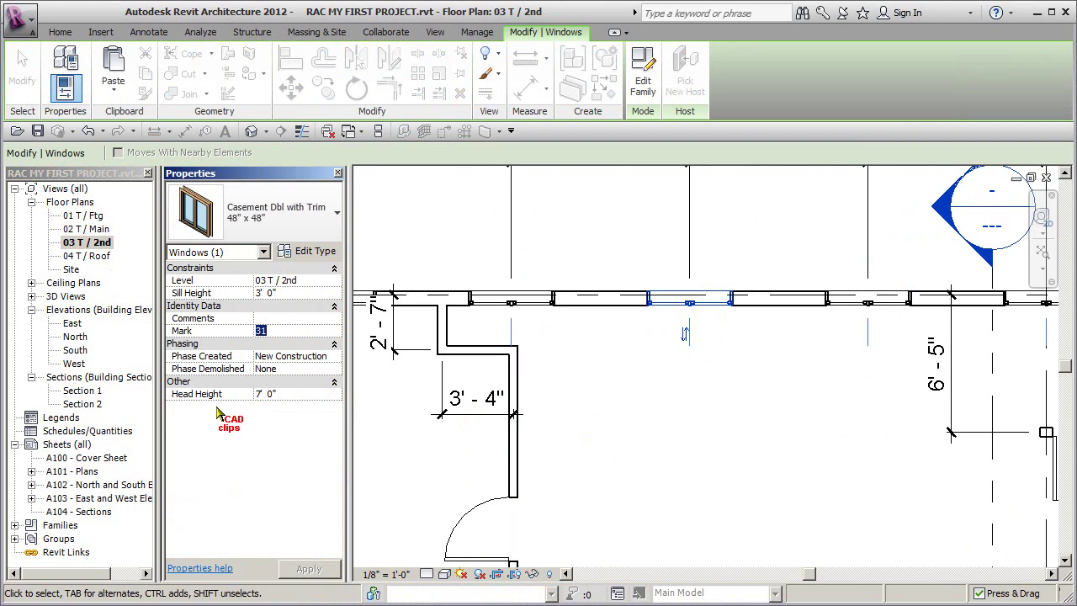
left_click(545, 410)
In the North elevation, set upper casement window mark 32 to a 2' 0" sill height
double_click(75, 338)
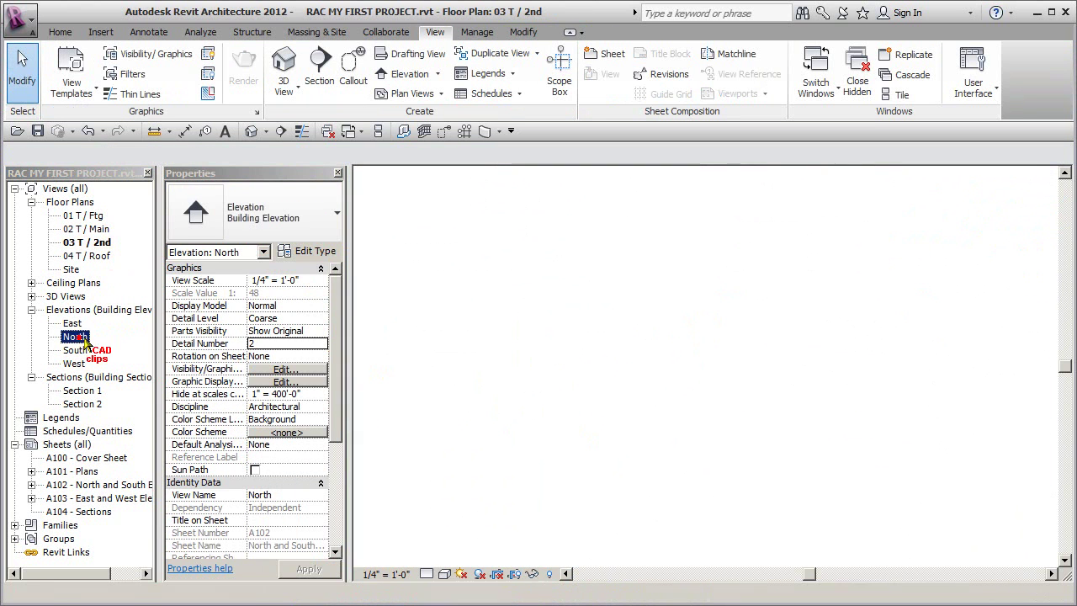
scroll(624, 411, "up", 2)
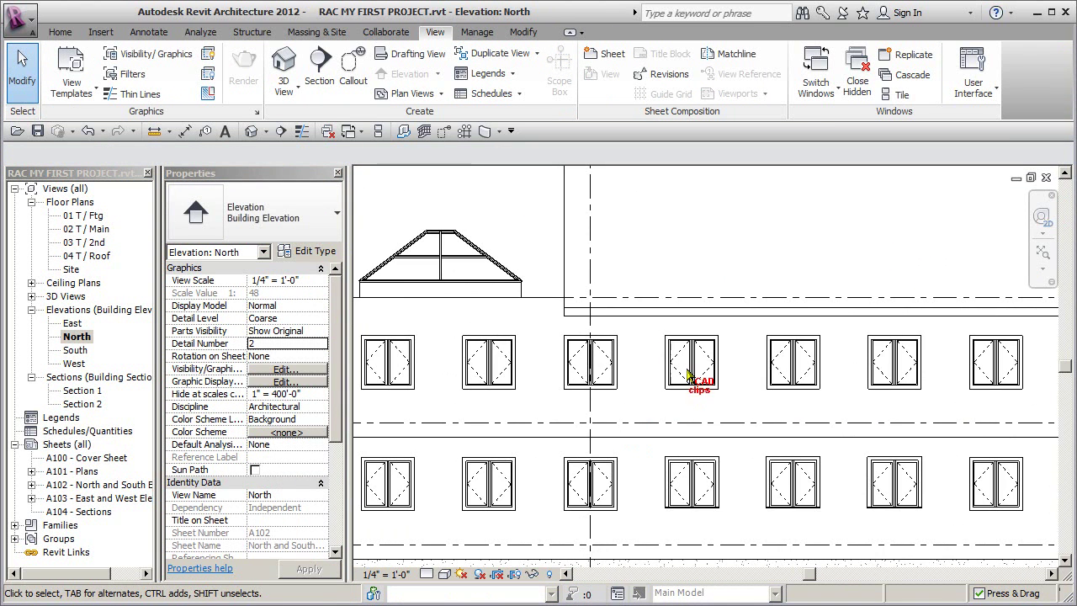
left_click(690, 367)
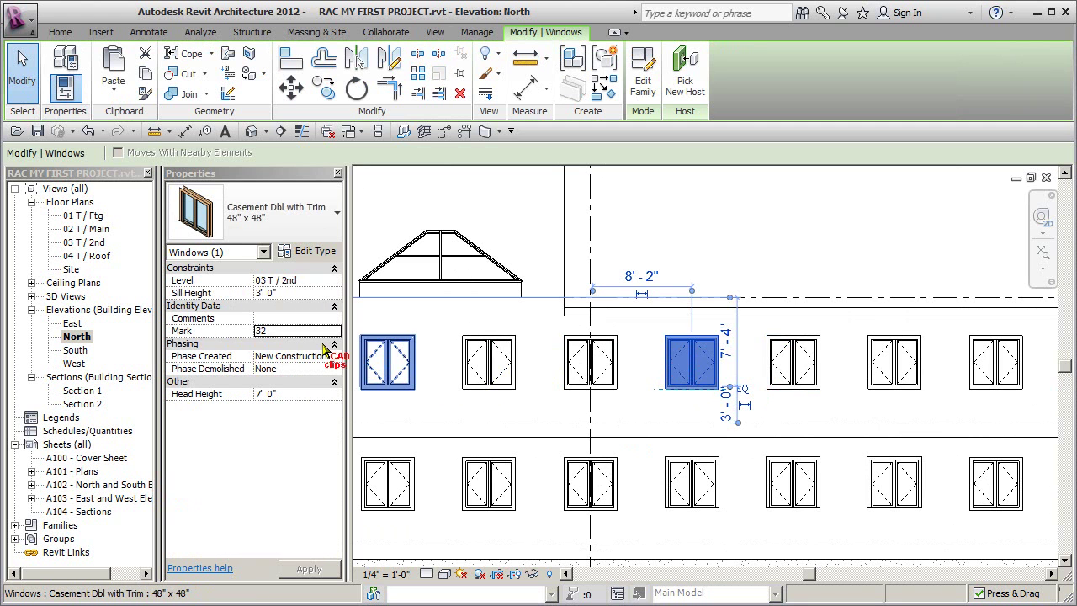
left_click(294, 295)
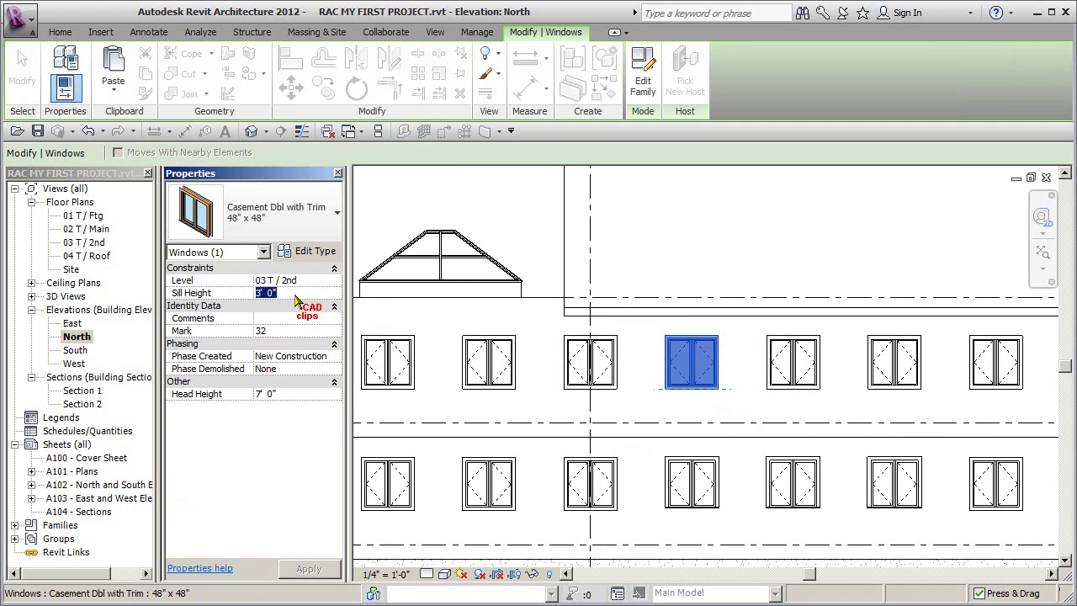
type("2")
key("Return")
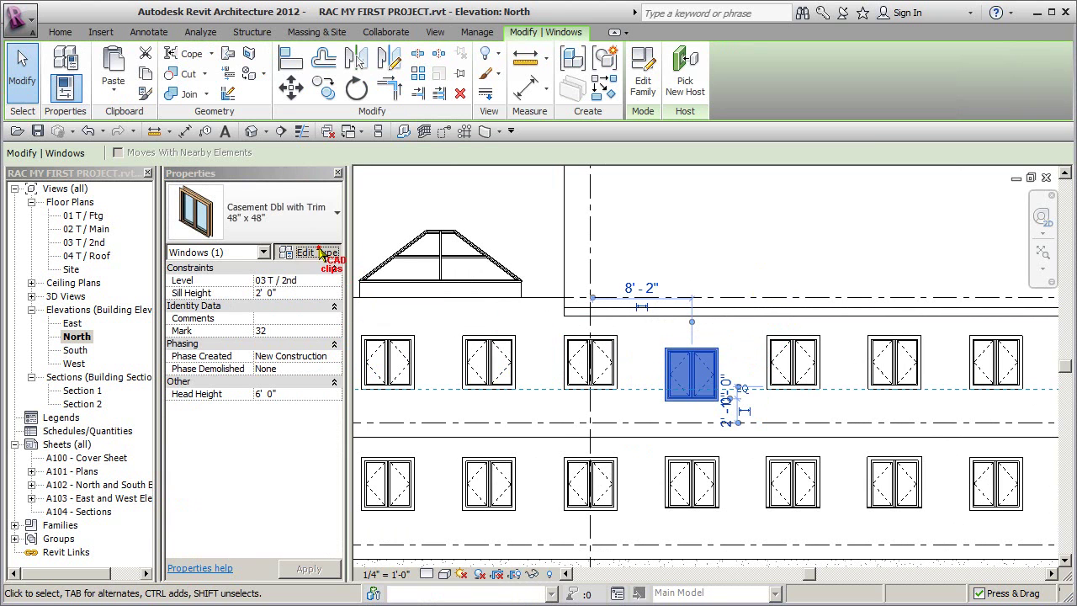
left_click(335, 251)
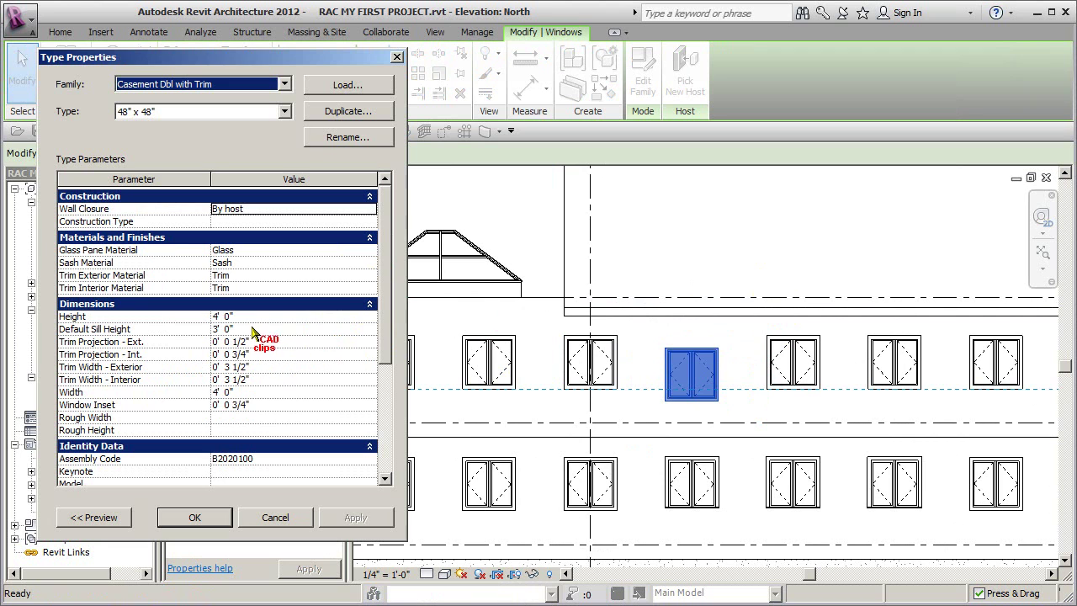
Try a 5' 0" Width on the Casement Dbl with Trim 48" x 48" type, then restore 4' 0"
left_click(258, 392)
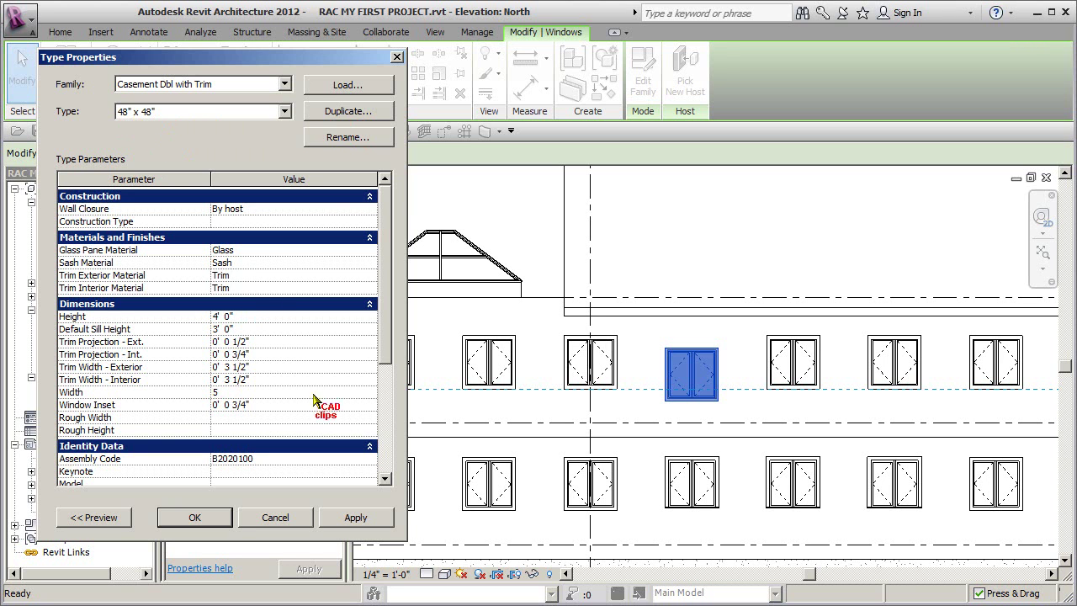
left_click(376, 520)
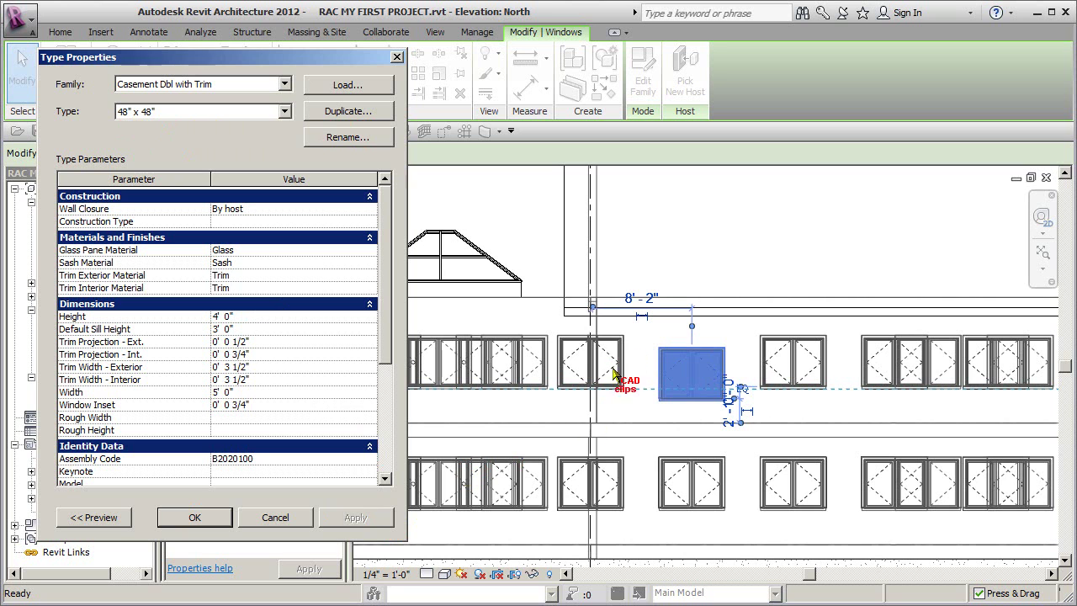
left_click(251, 396)
type("4")
left_click(355, 518)
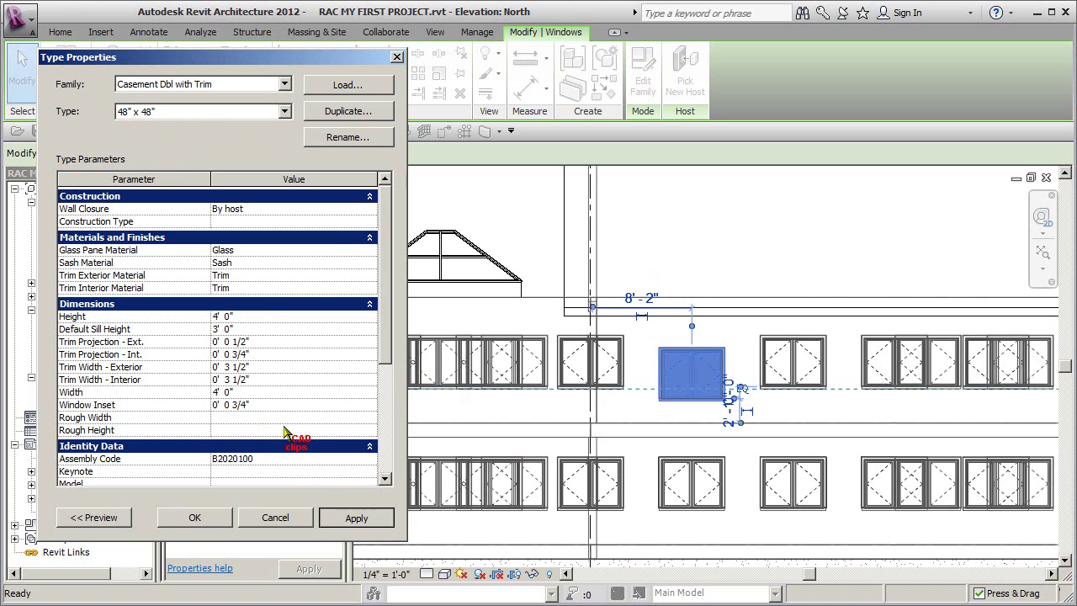
left_click(196, 517)
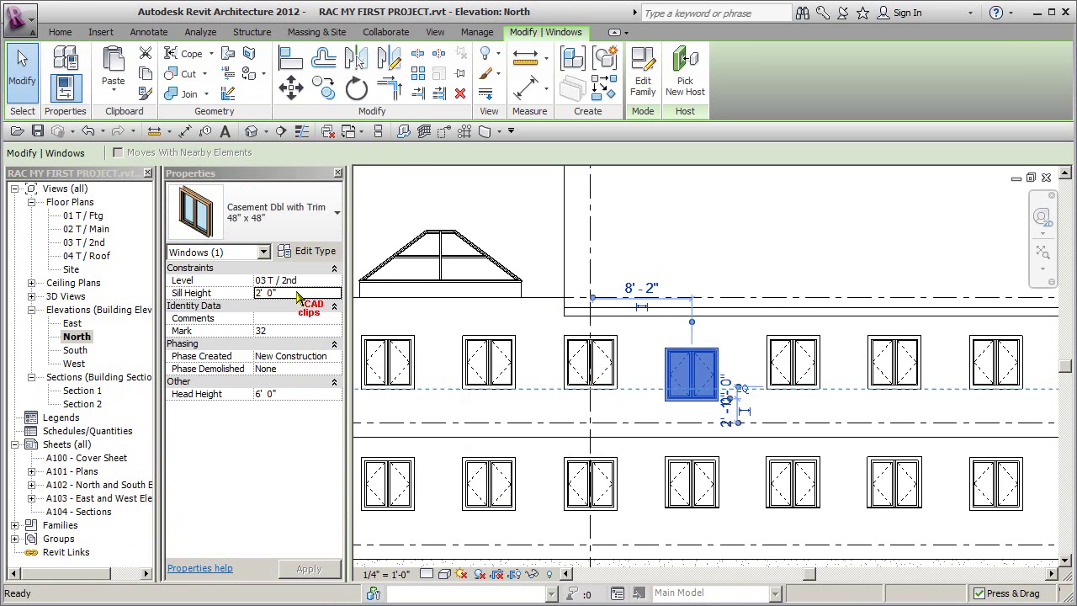
Return the casement window to a 3' 0" sill height with a 7' 0" head
left_click(296, 293)
type("3")
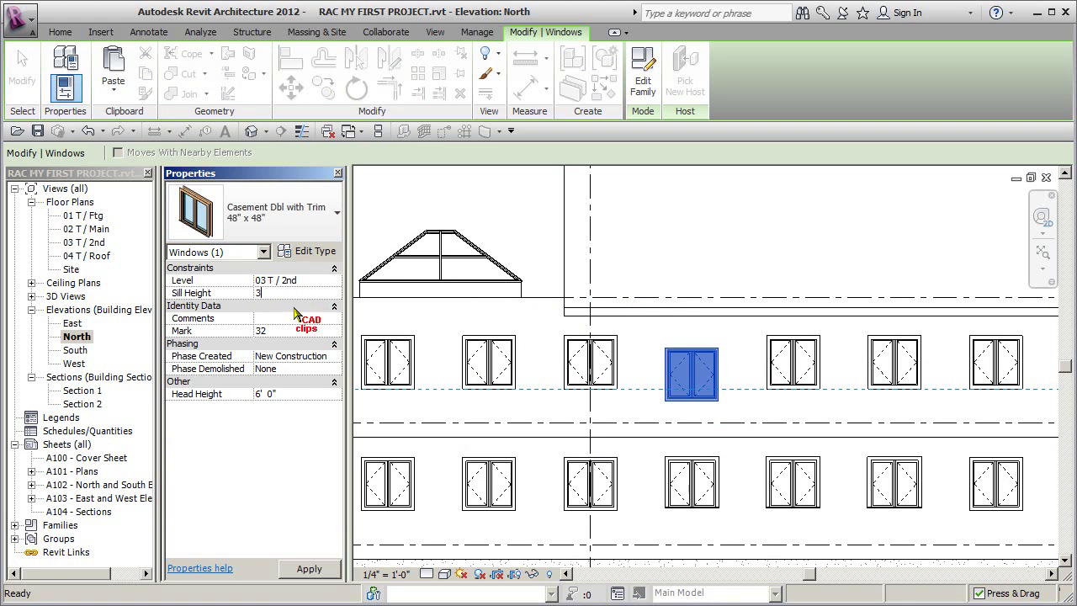
left_click(308, 569)
Zoom out to the whole north façade, then reopen the 02 T / Main floor plan
left_click(690, 274)
scroll(733, 290, "down", 2)
middle_click_drag(730, 294, 679, 331)
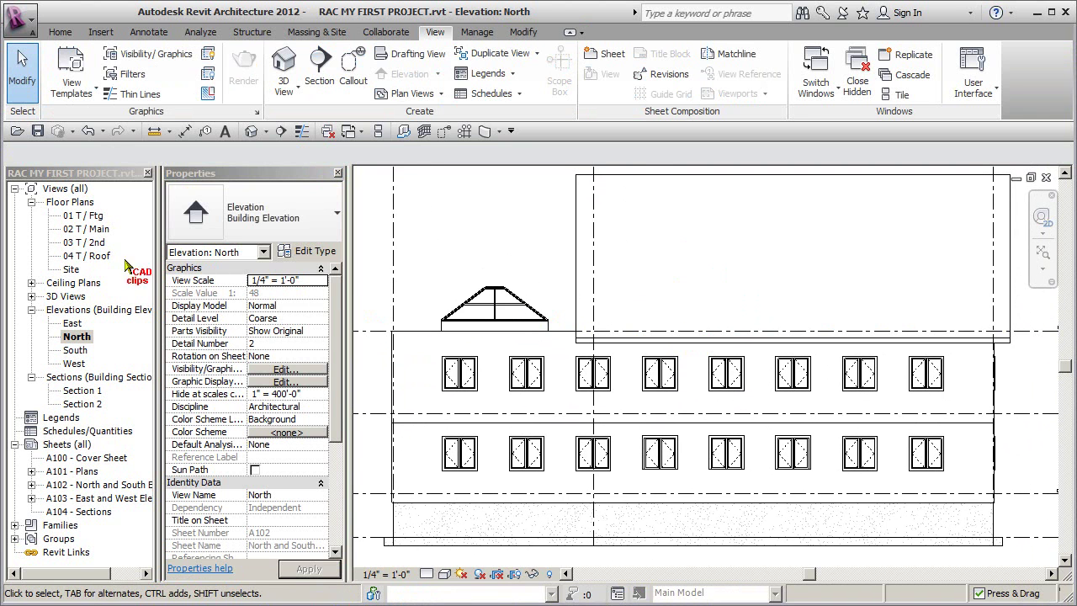
double_click(93, 230)
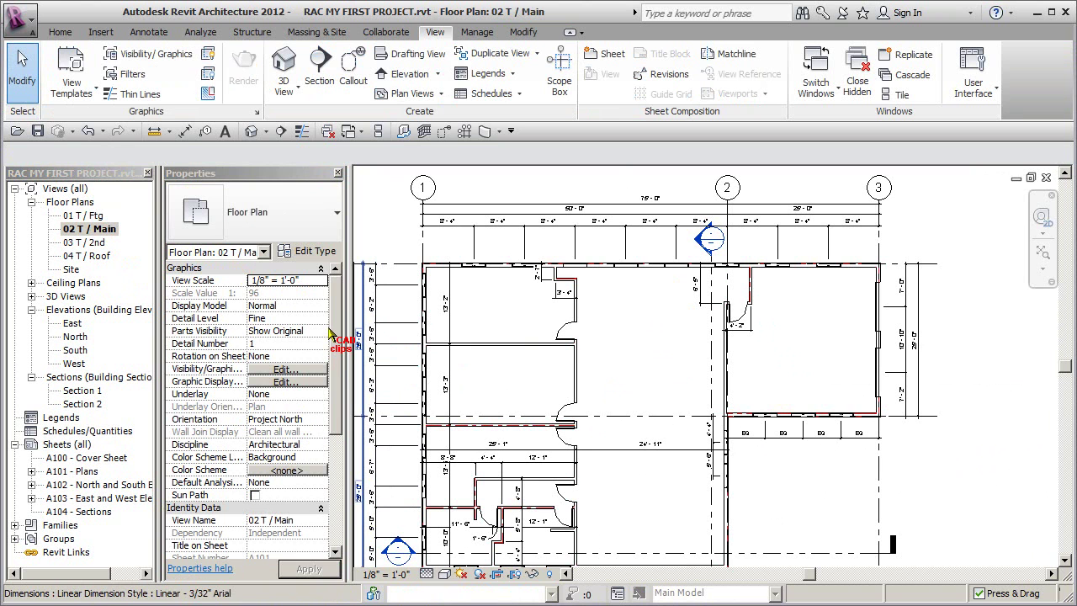
middle_click_drag(556, 346, 586, 324)
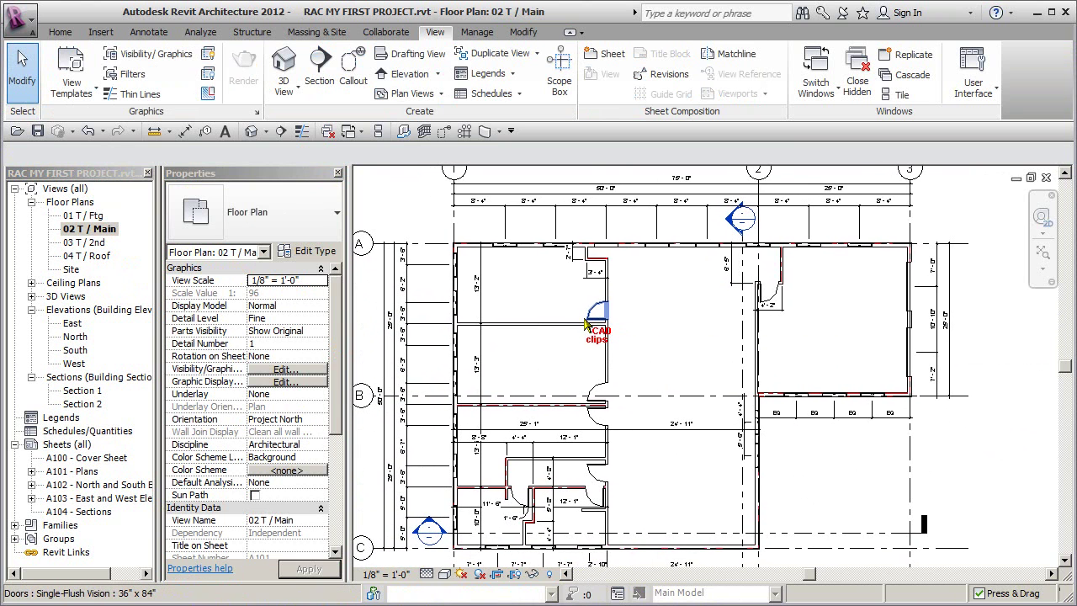